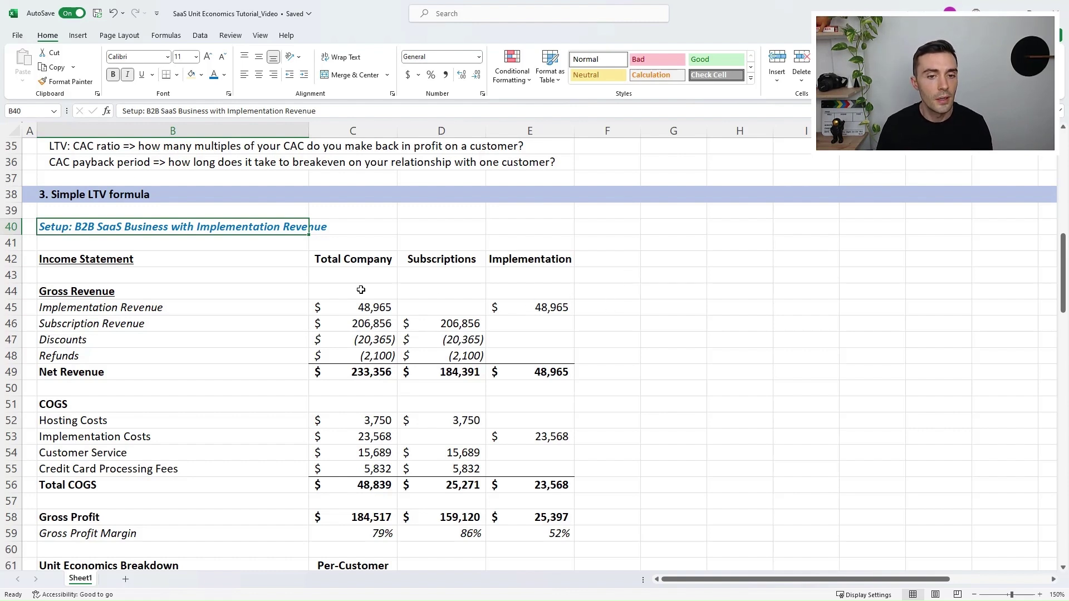
# - Review the income statement's implementation revenue (48,965), New Customers (6) and Total Customers (96)
pyautogui.click(346, 262)
pyautogui.click(121, 260)
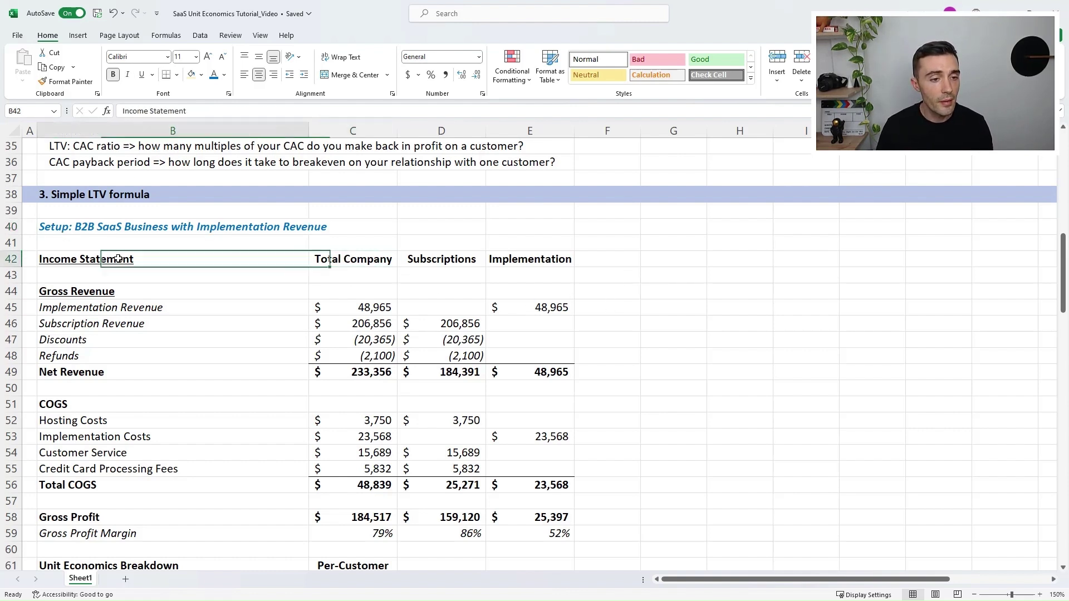
pyautogui.click(111, 291)
pyautogui.scroll(-5, 337, 284)
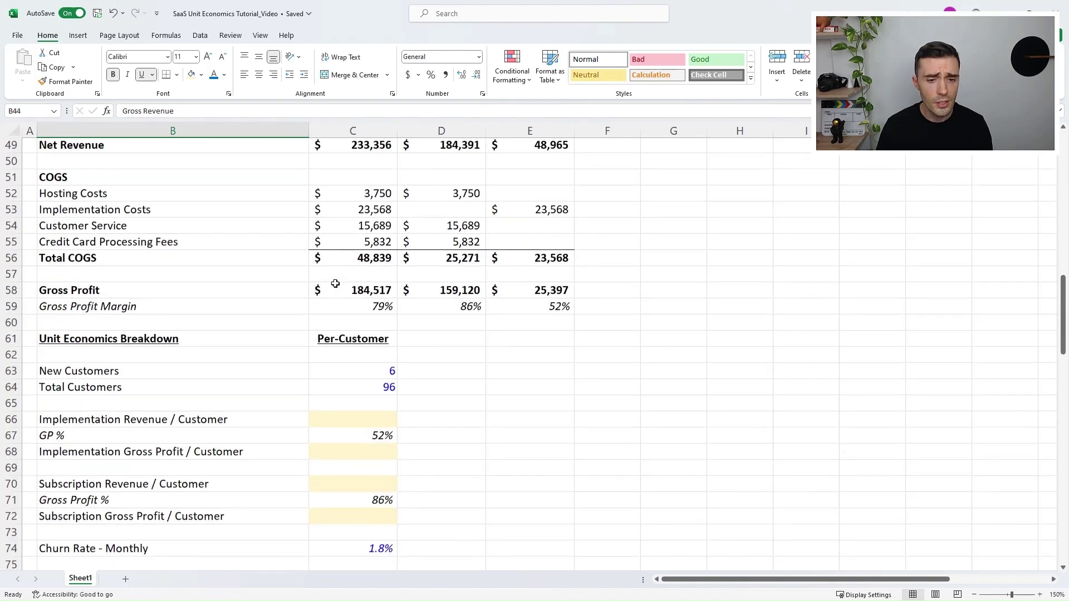
pyautogui.click(198, 355)
pyautogui.click(363, 355)
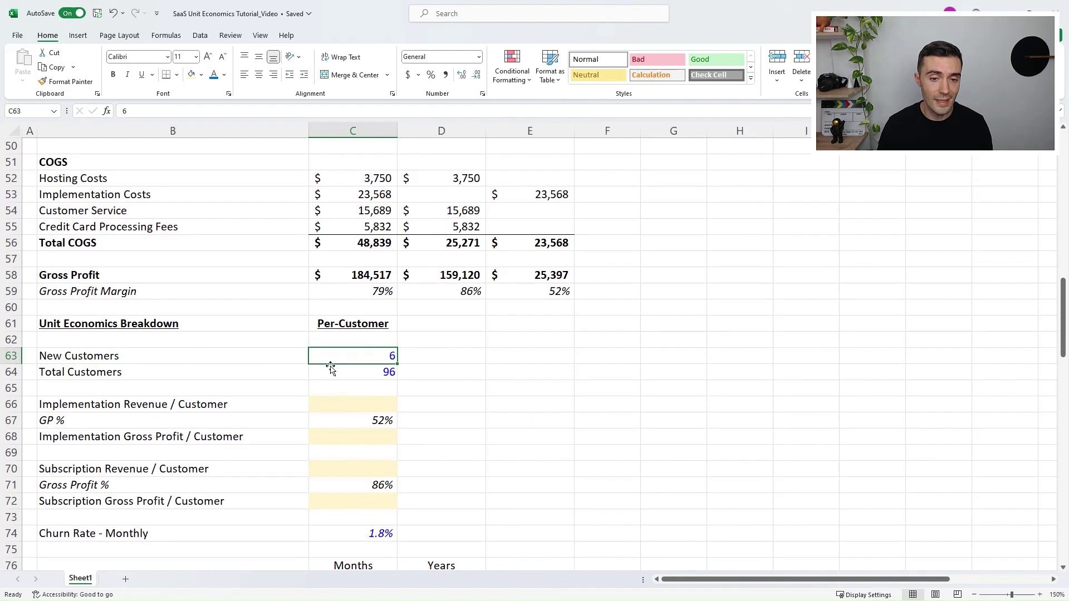
pyautogui.click(354, 369)
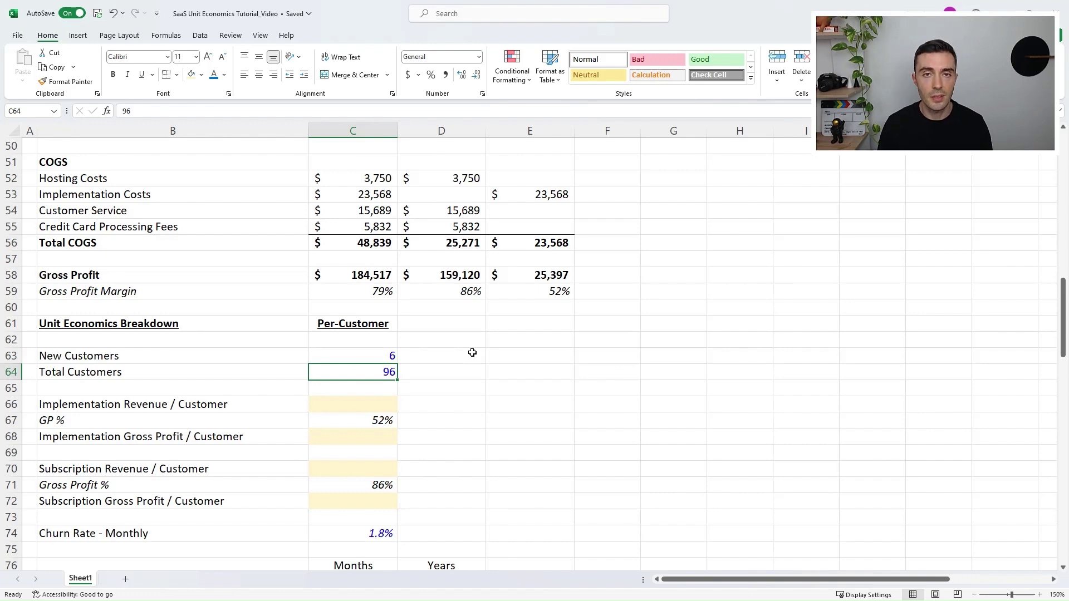
pyautogui.scroll(4, 472, 352)
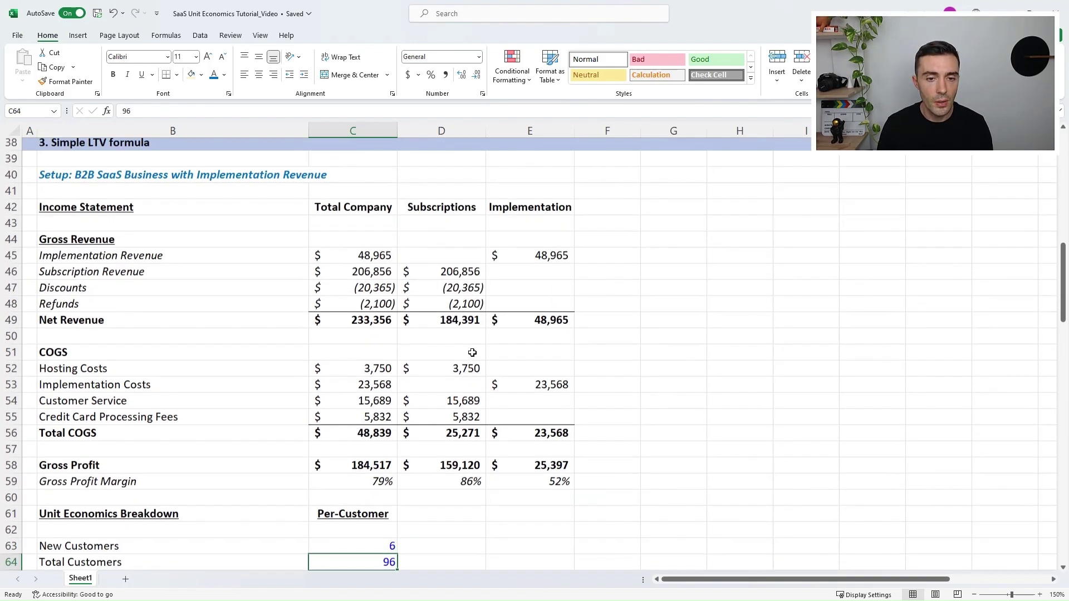
pyautogui.click(360, 258)
pyautogui.click(194, 264)
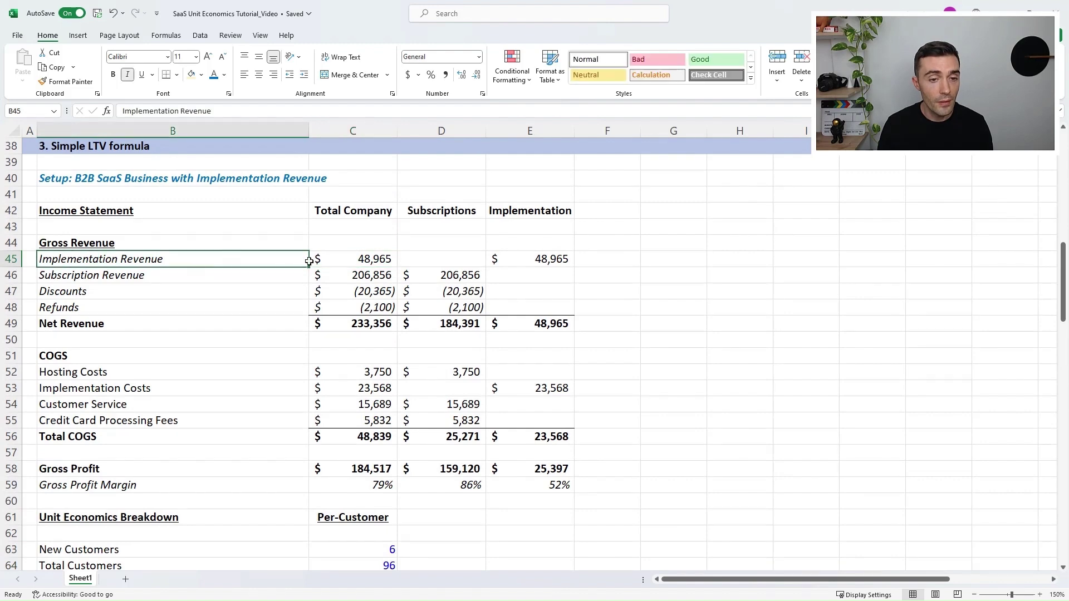
pyautogui.click(345, 259)
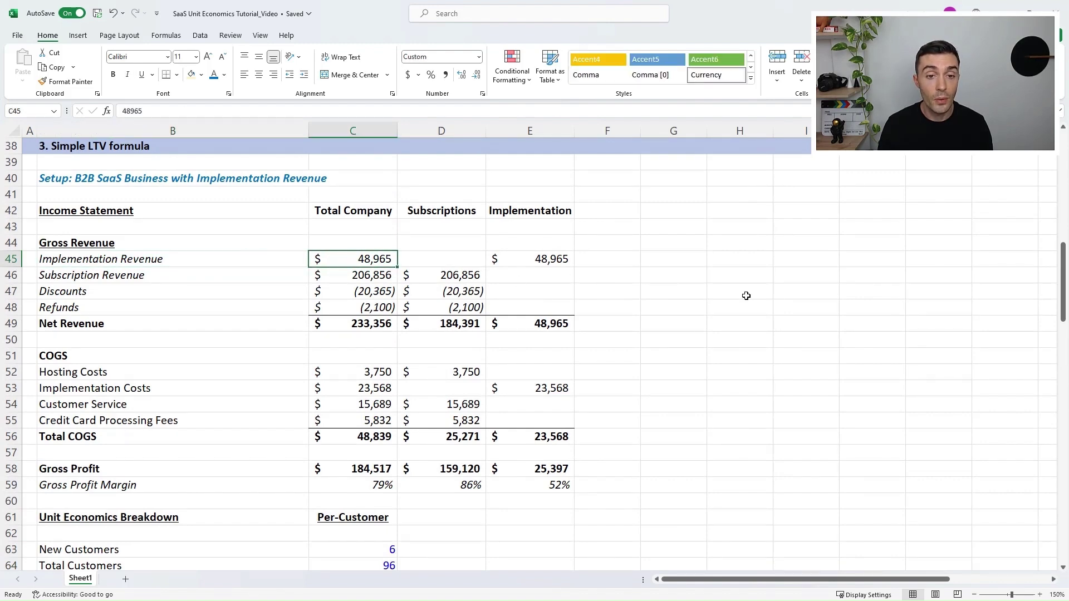
pyautogui.scroll(-2, 493, 248)
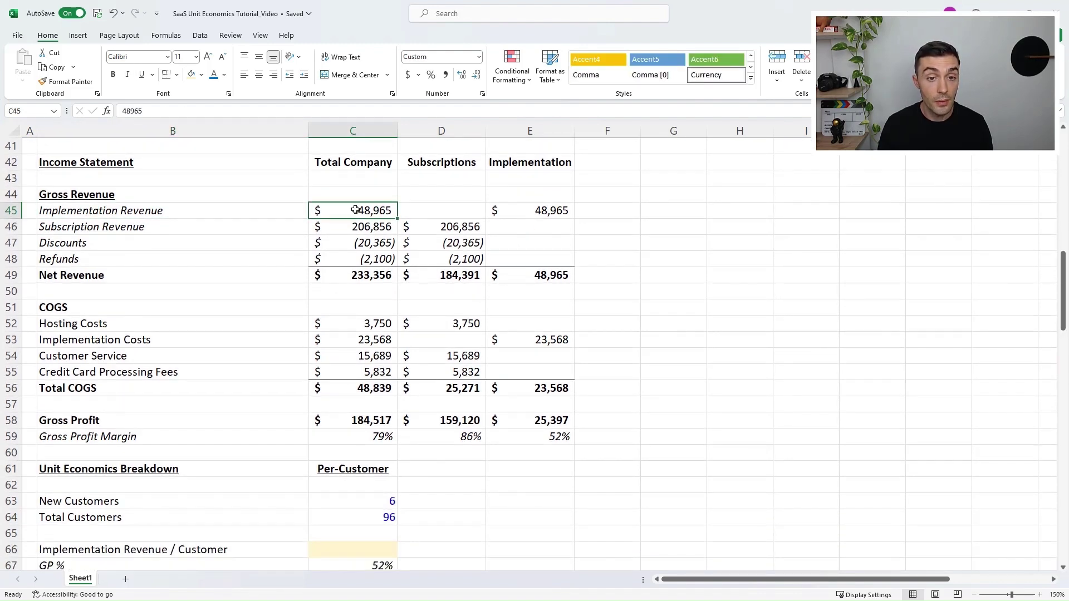
pyautogui.click(372, 454)
pyautogui.click(248, 451)
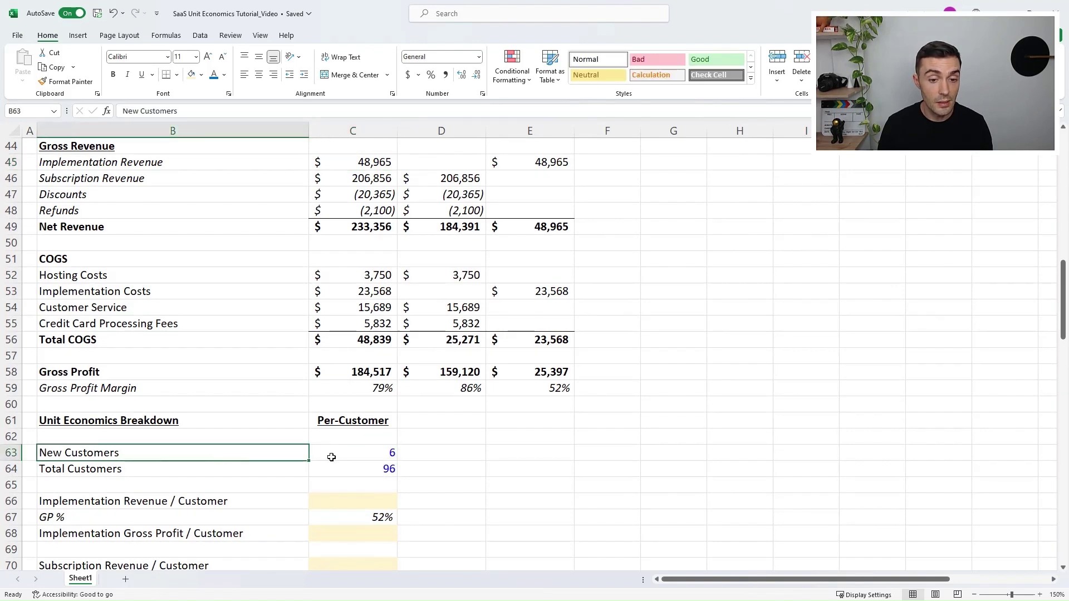
pyautogui.click(332, 451)
pyautogui.scroll(1, 379, 278)
# - Review subscription revenue 206,856, discounts, refunds, COGS lines and the Gross Profit formula =C49-C56
pyautogui.click(358, 221)
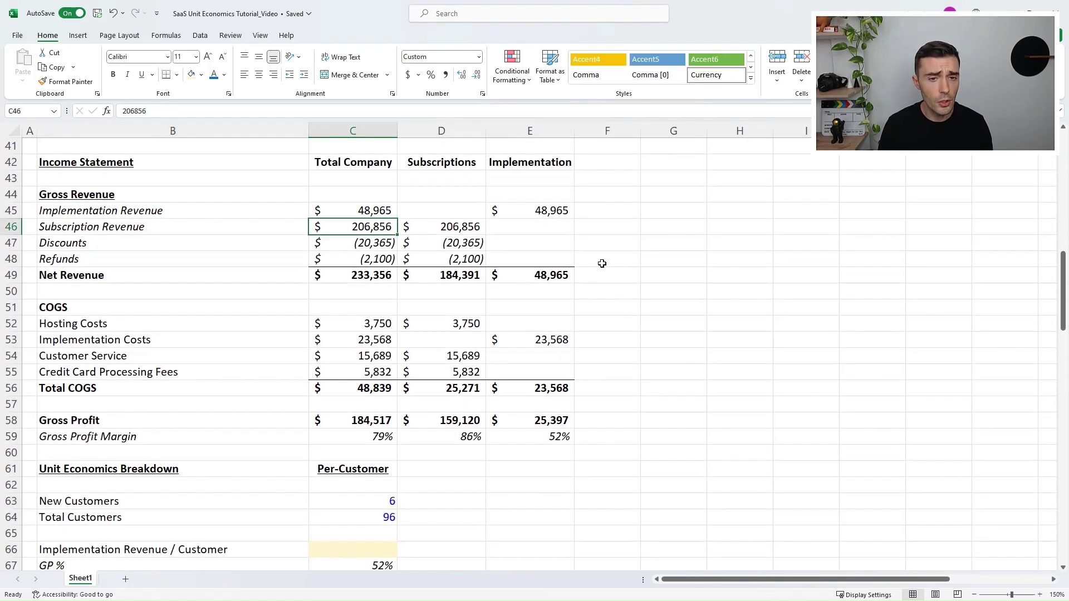
pyautogui.click(234, 225)
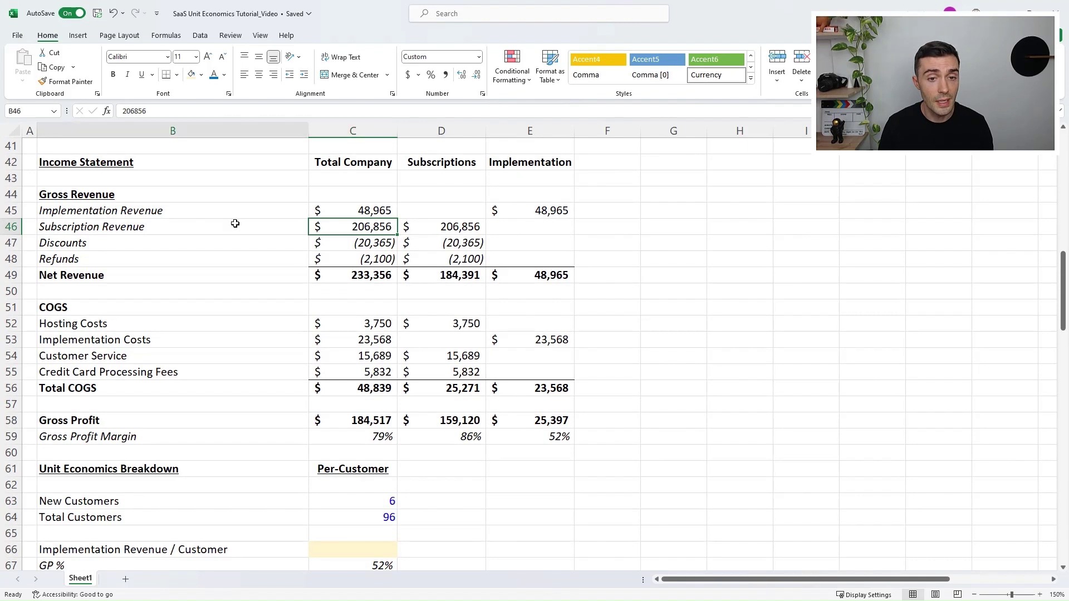
pyautogui.click(351, 228)
pyautogui.click(355, 244)
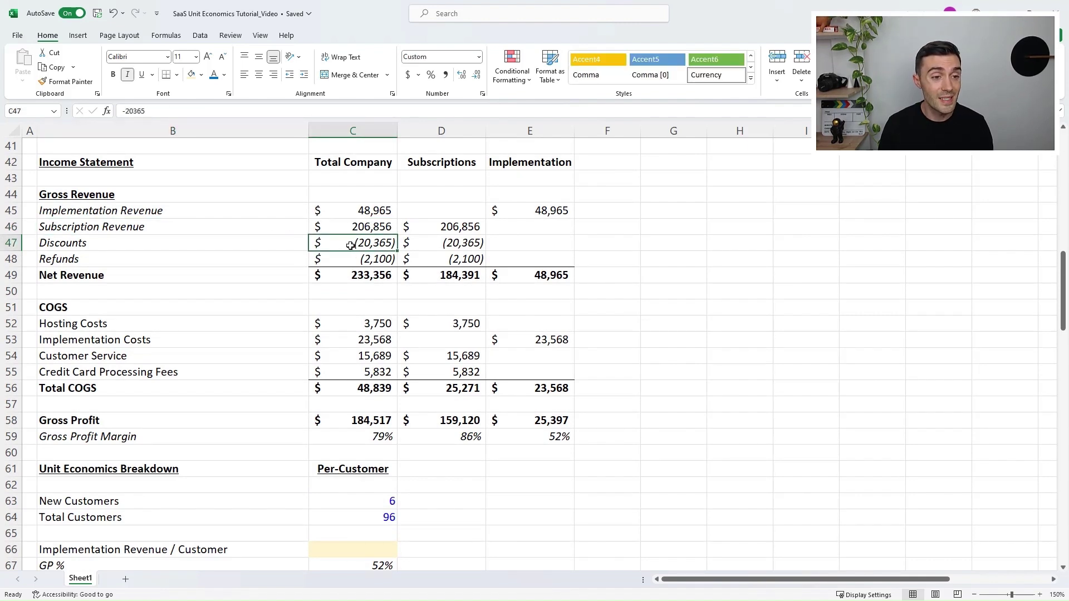
pyautogui.click(215, 243)
pyautogui.click(325, 263)
pyautogui.click(184, 263)
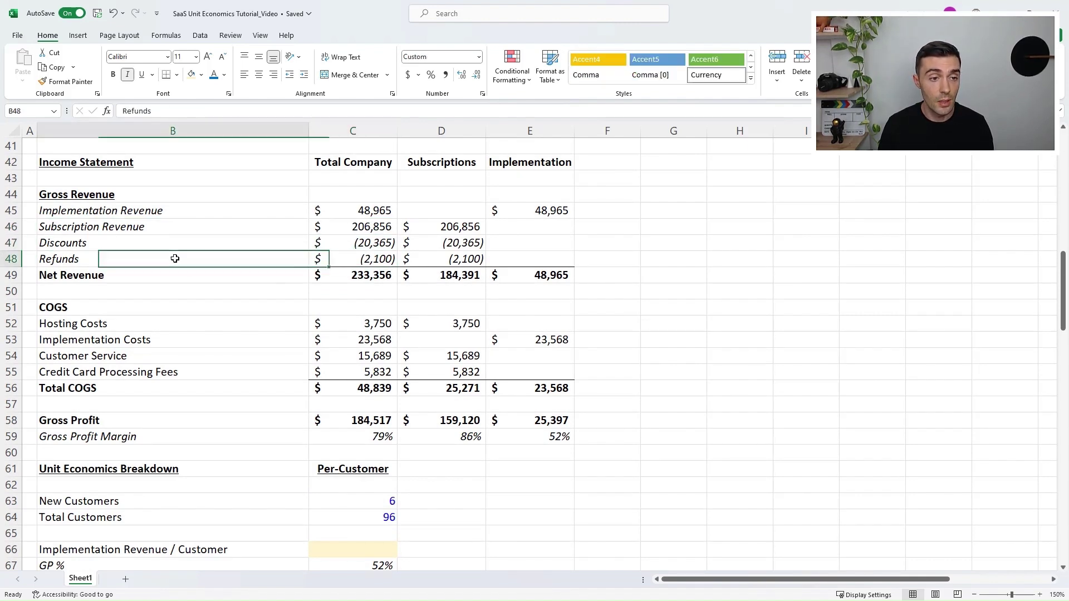
pyautogui.click(367, 264)
pyautogui.click(367, 244)
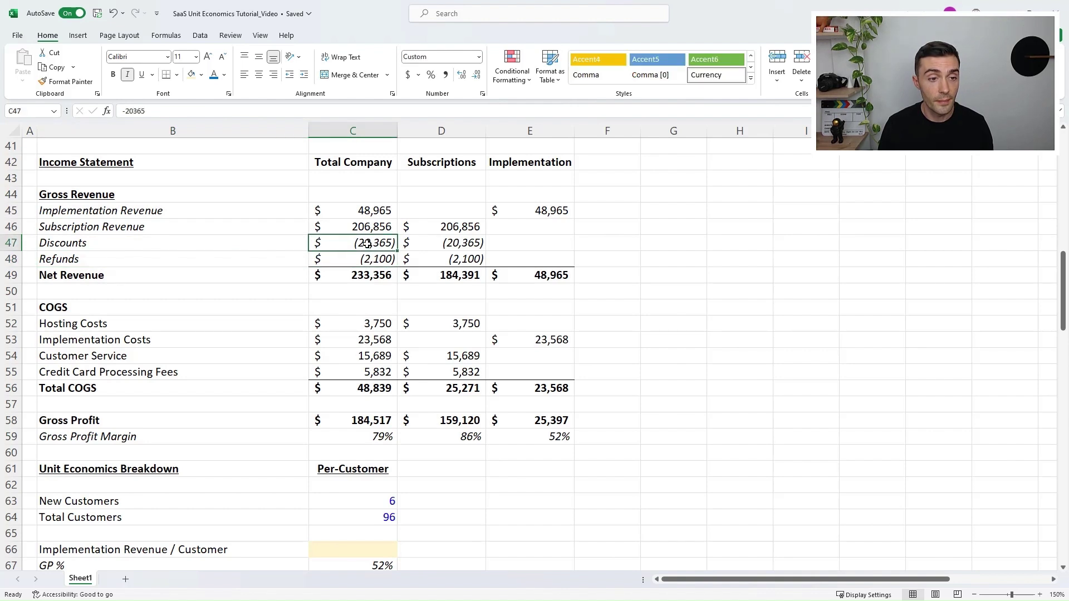
pyautogui.click(364, 323)
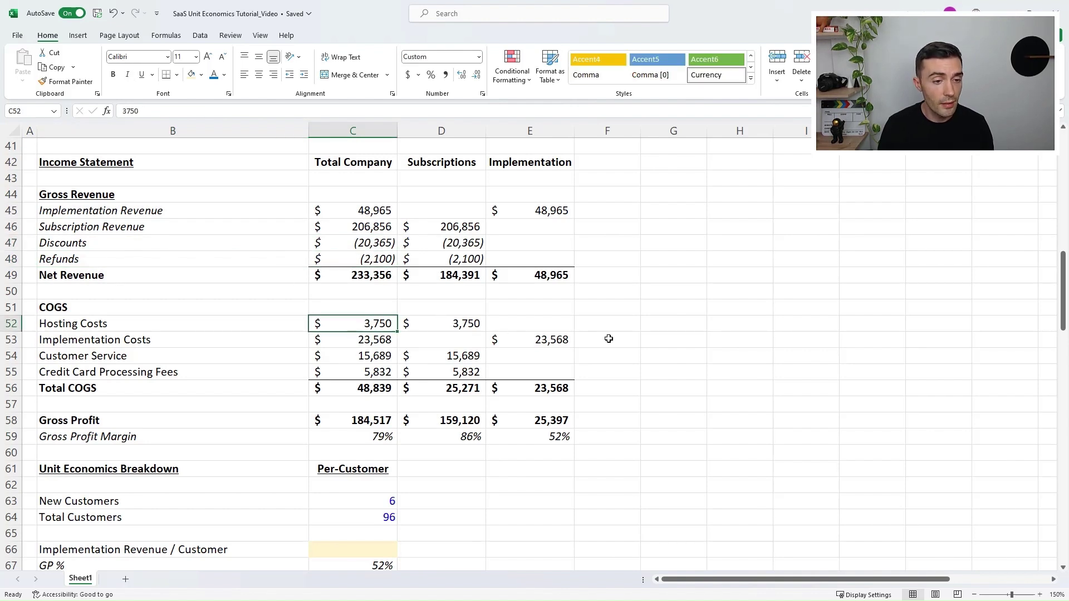
pyautogui.click(157, 327)
pyautogui.click(154, 341)
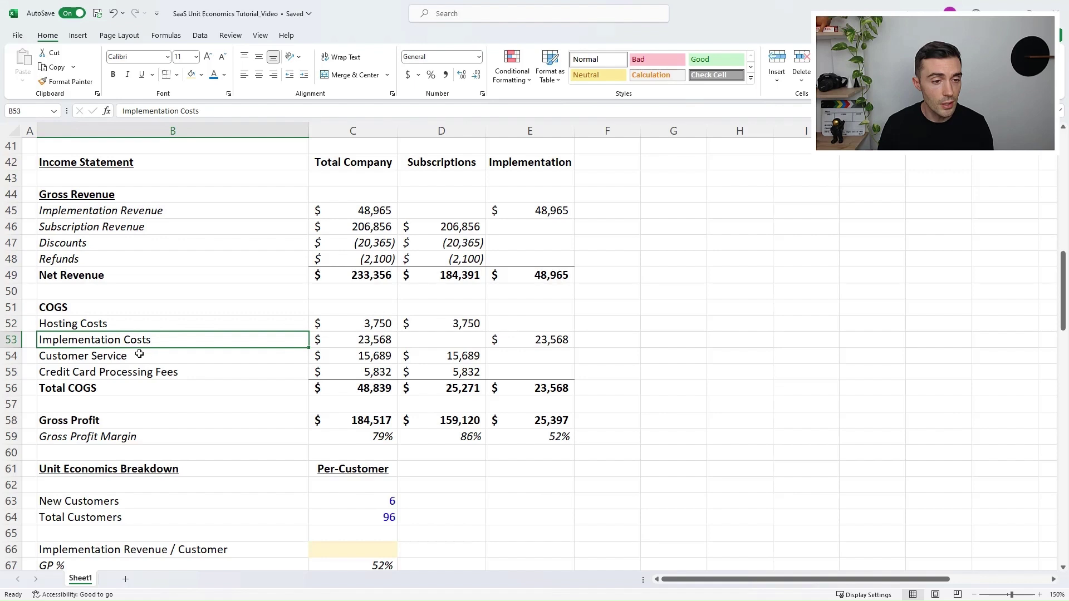
pyautogui.click(139, 354)
pyautogui.click(143, 370)
pyautogui.click(352, 375)
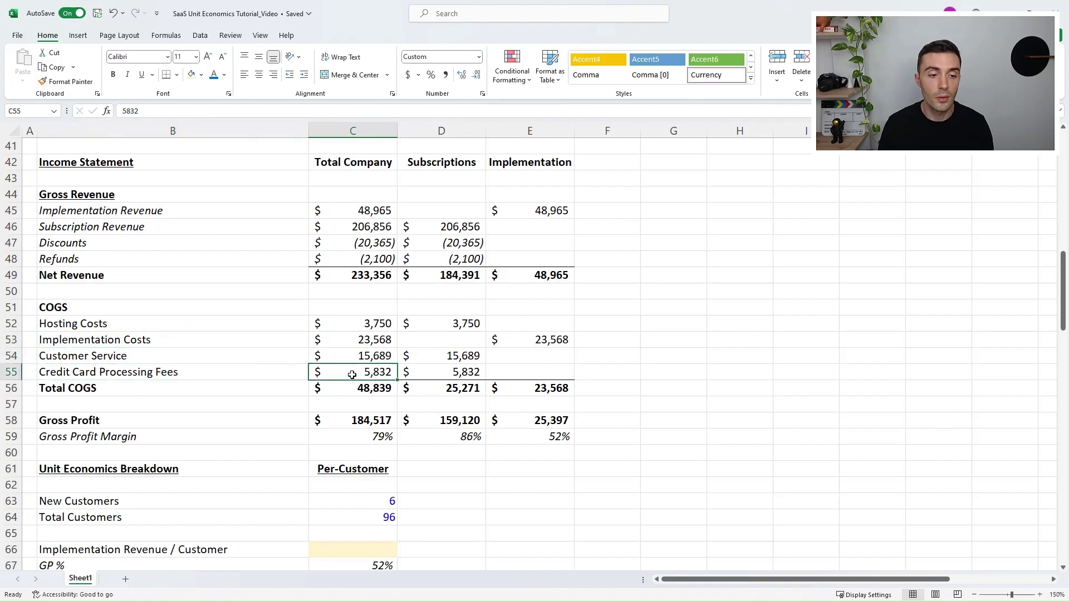
pyautogui.click(361, 390)
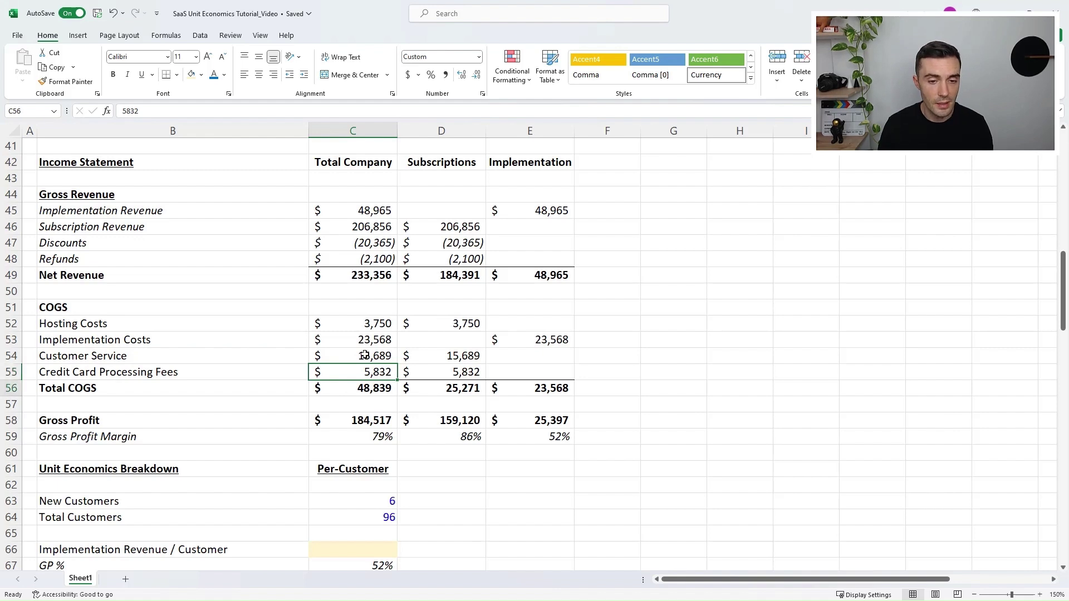
pyautogui.click(362, 422)
pyautogui.click(270, 432)
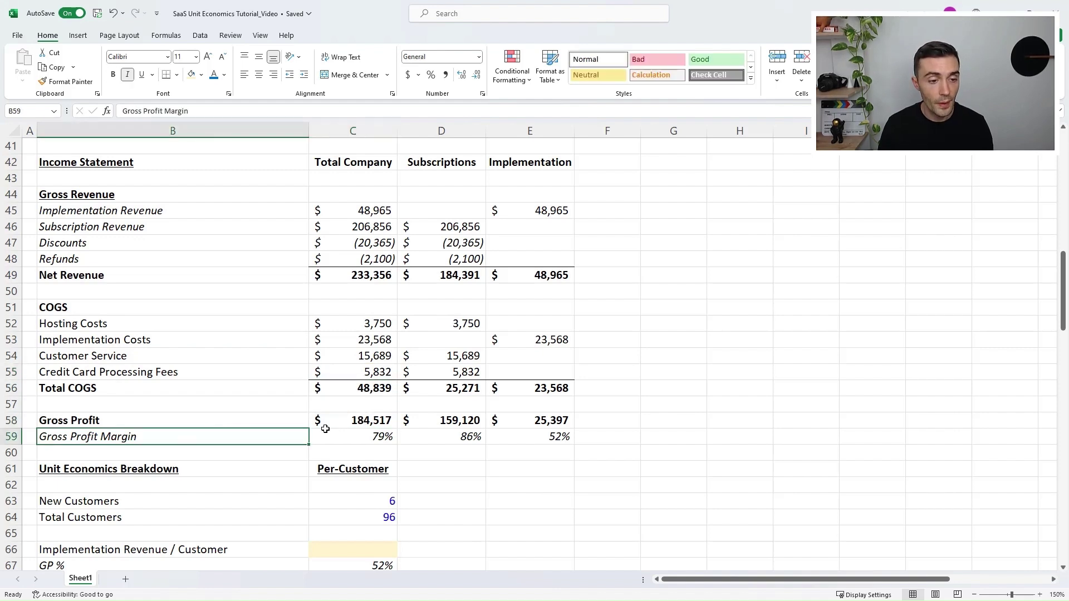
pyautogui.click(390, 415)
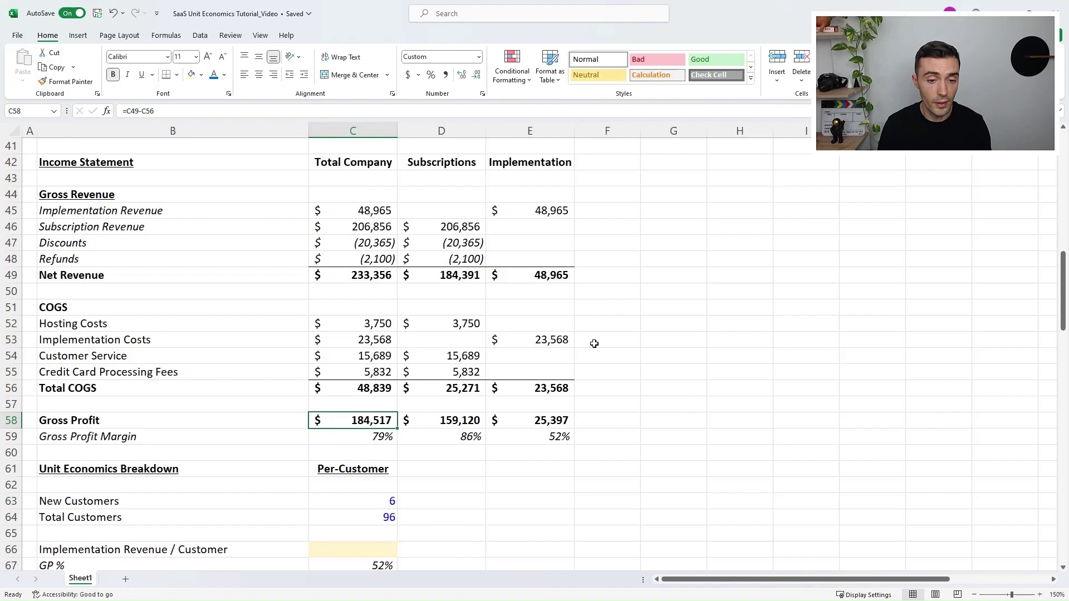
pyautogui.press('Down')
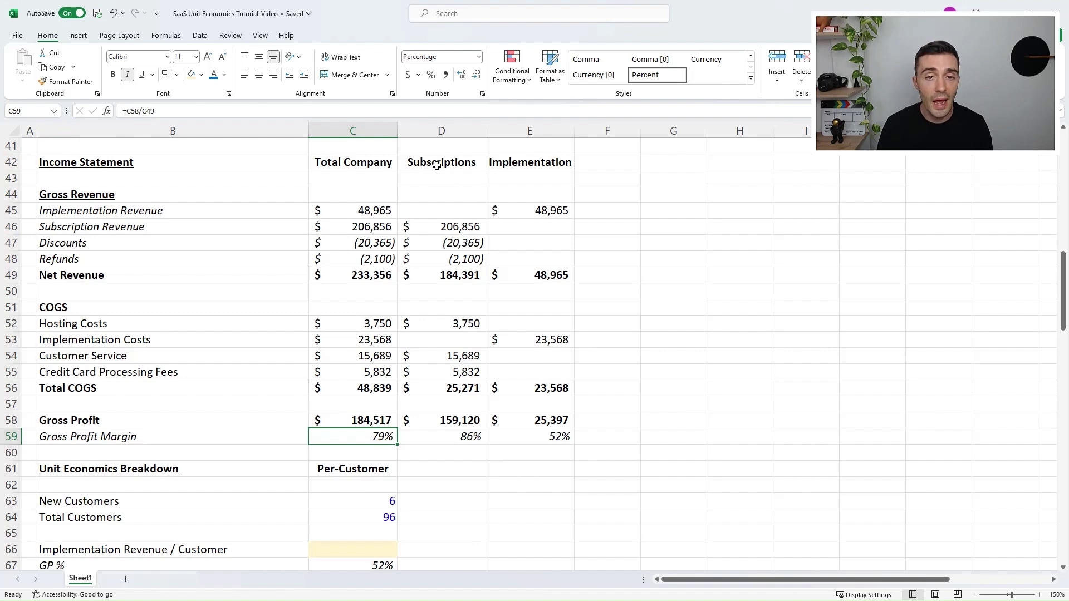
# - Inspect the Subscriptions column formulas for revenue, net revenue, COGS, gross profit and margin
pyautogui.moveTo(439, 166); pyautogui.dragTo(475, 432)
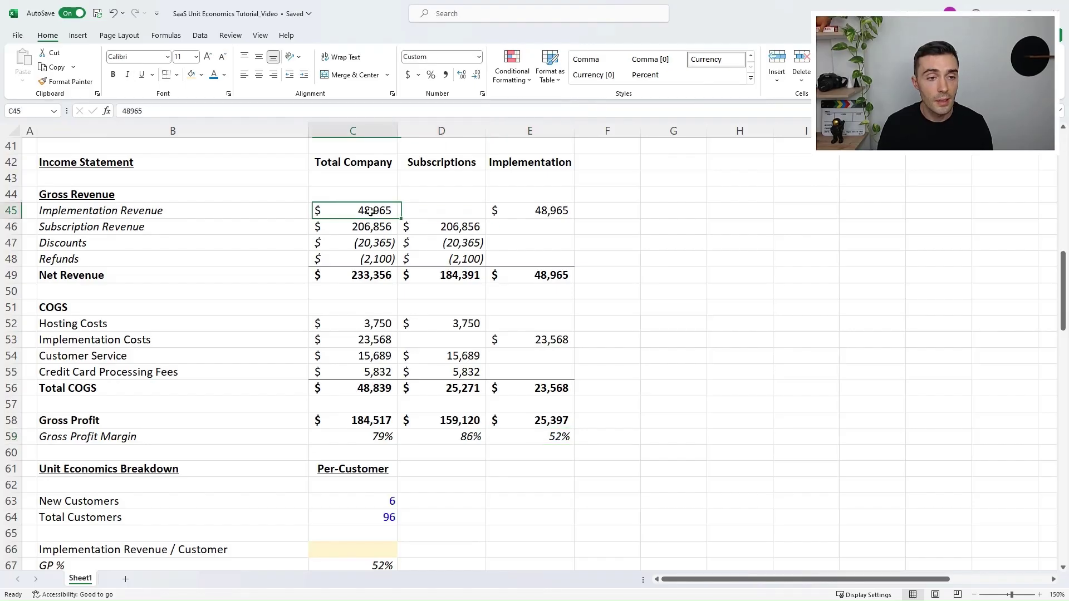
pyautogui.click(452, 211)
pyautogui.click(369, 226)
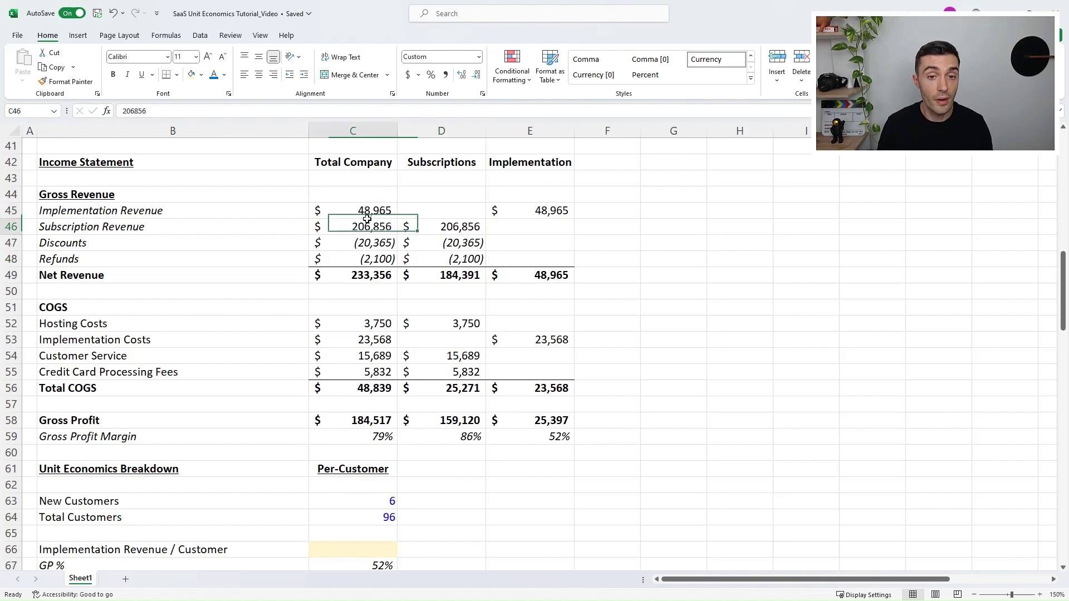
pyautogui.click(447, 226)
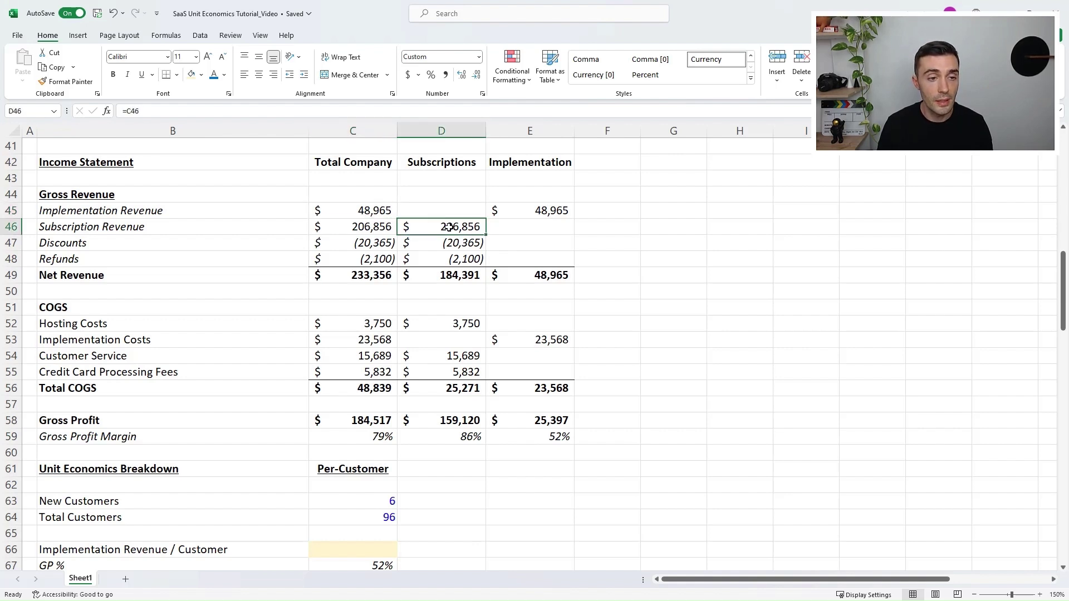
pyautogui.press('Down')
pyautogui.press('Down')
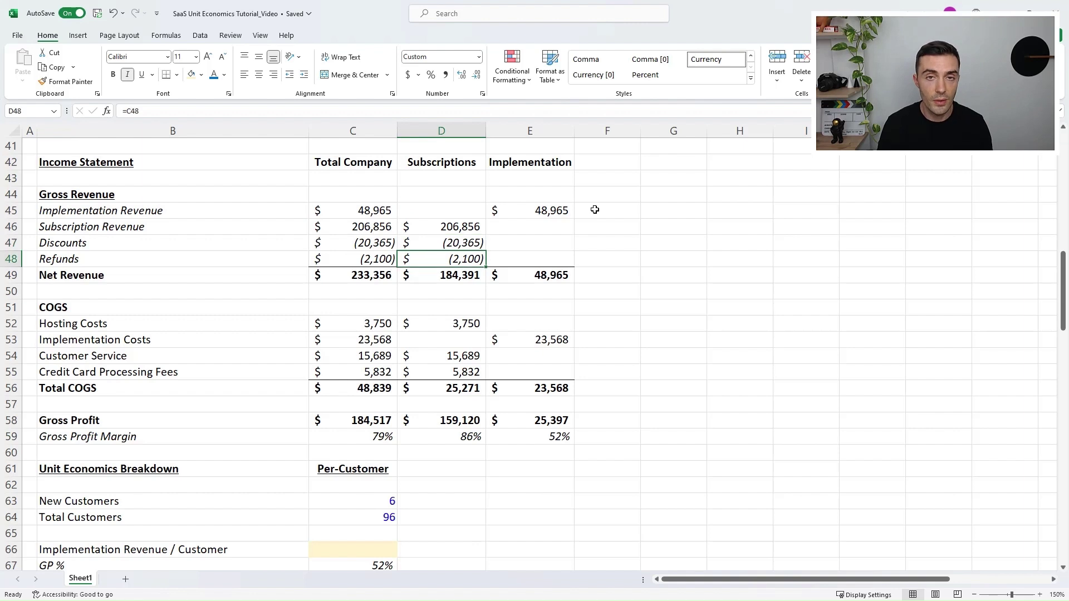
pyautogui.press('Down')
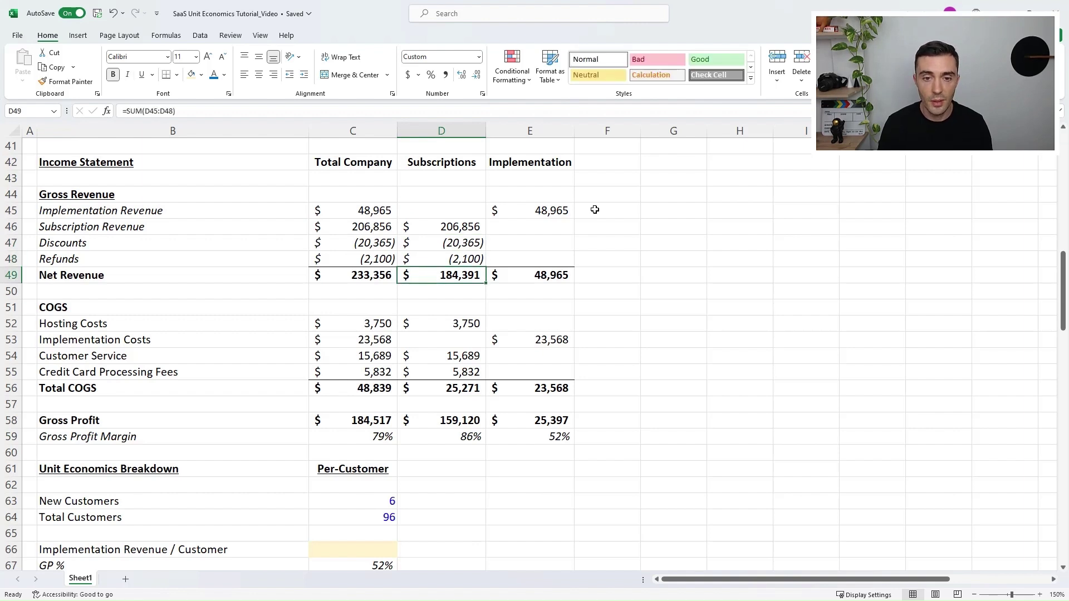
pyautogui.click(359, 276)
pyautogui.click(441, 274)
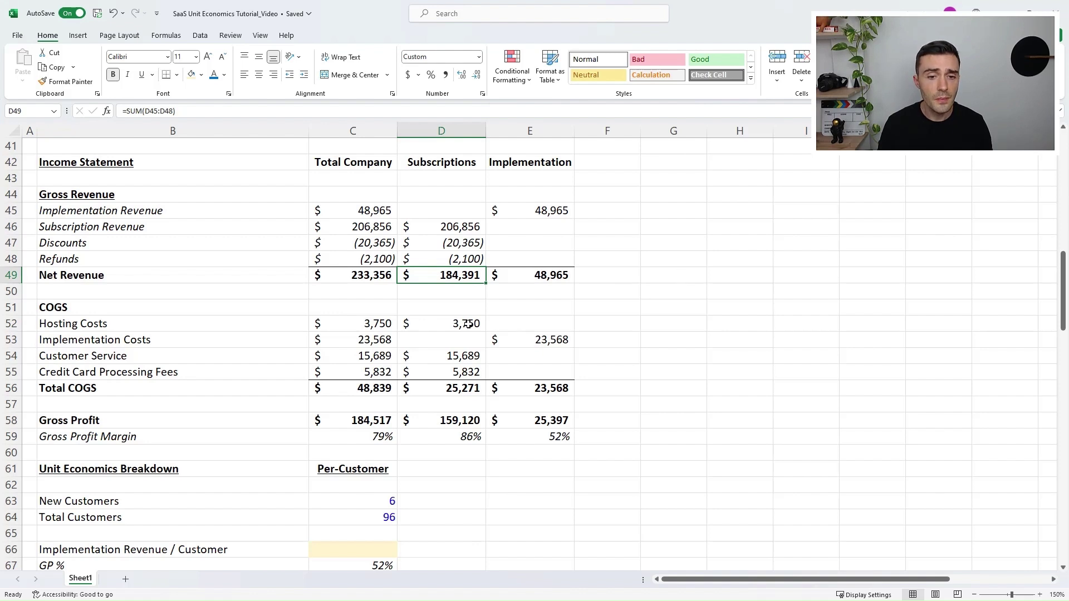
pyautogui.click(413, 323)
pyautogui.click(357, 323)
pyautogui.click(445, 324)
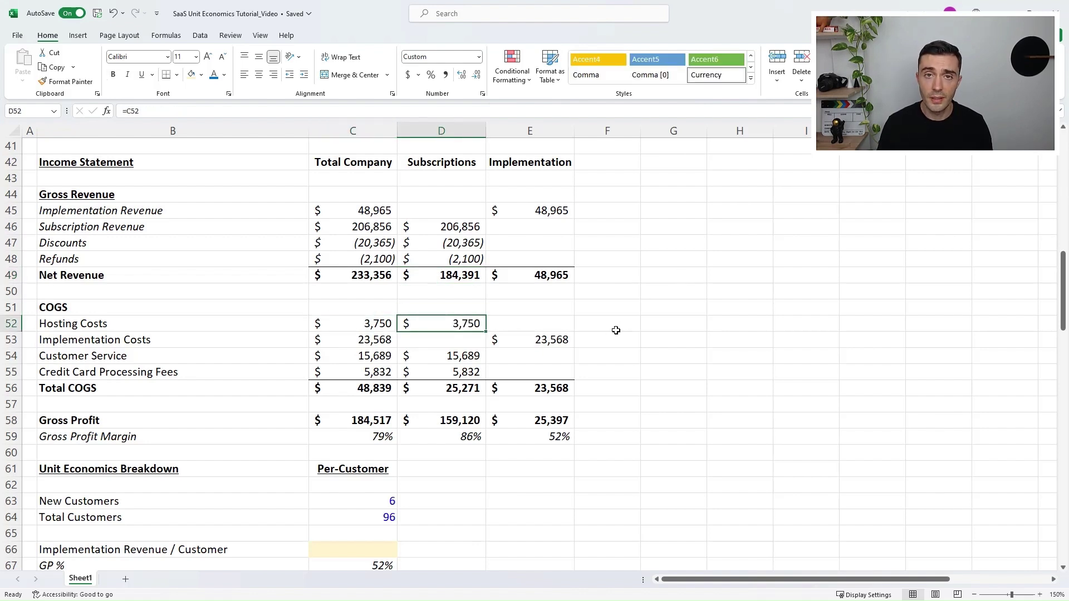
pyautogui.click(439, 359)
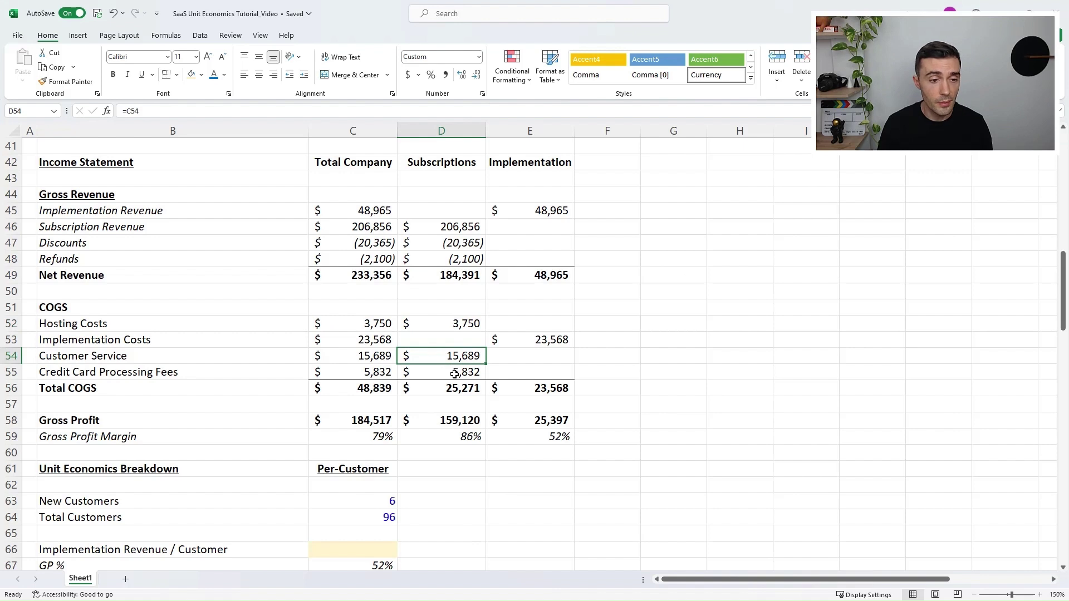
pyautogui.click(455, 374)
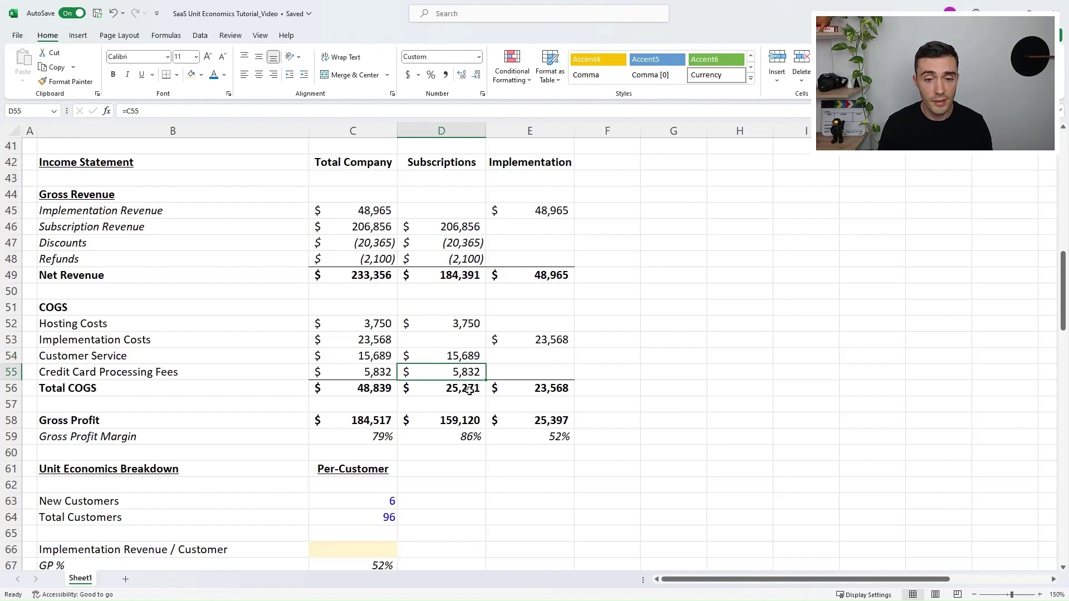
pyautogui.click(469, 391)
pyautogui.click(468, 421)
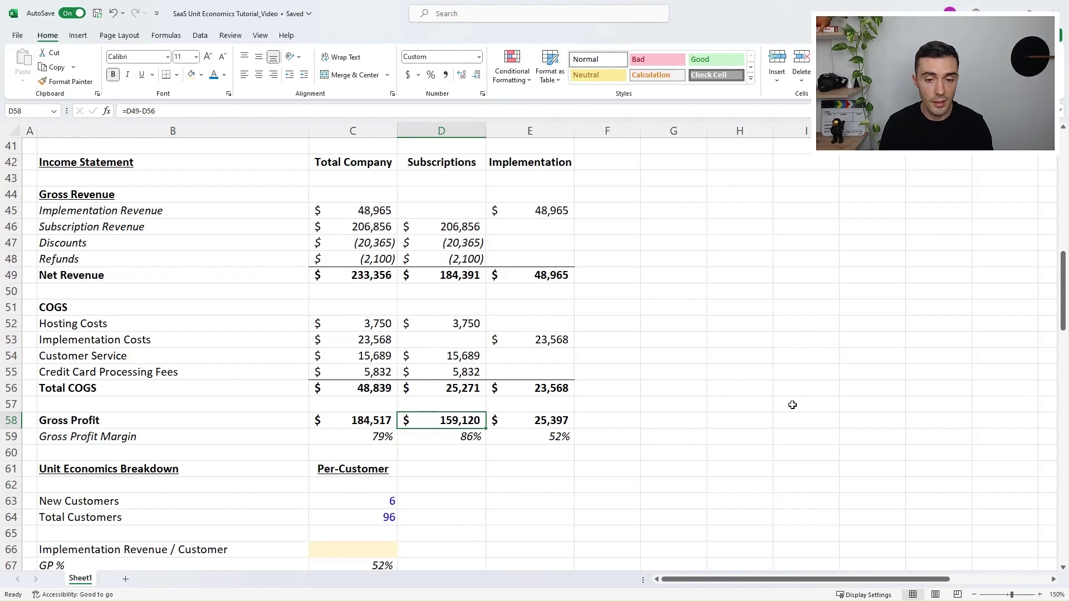
pyautogui.press('F2')
pyautogui.press('Return')
pyautogui.press('F2')
pyautogui.press('Escape')
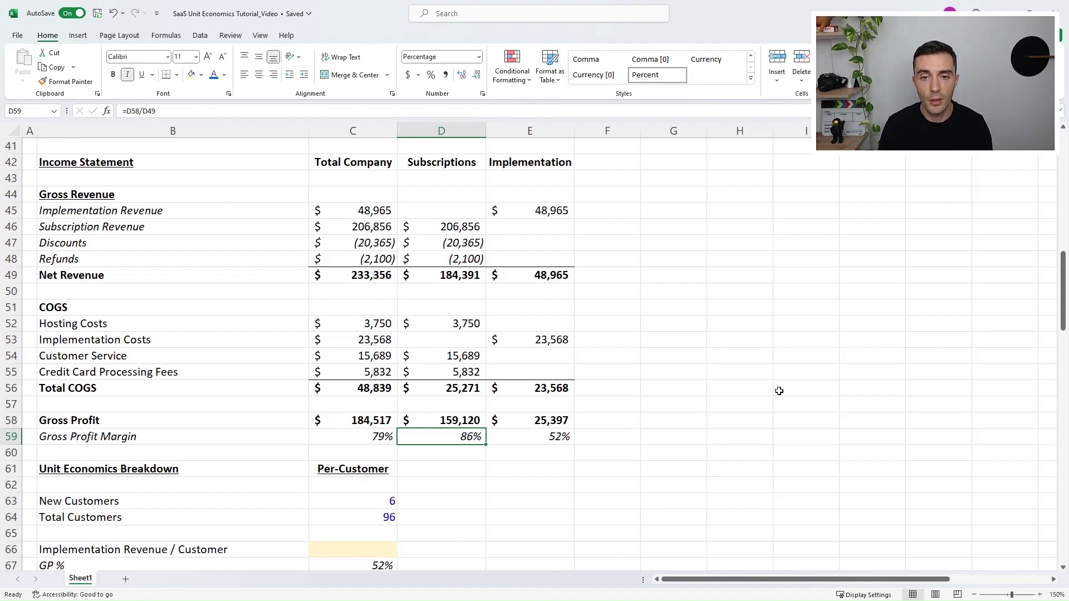
# - Inspect the Implementation column's revenue, cost and gross profit margin formulas
pyautogui.click(518, 162)
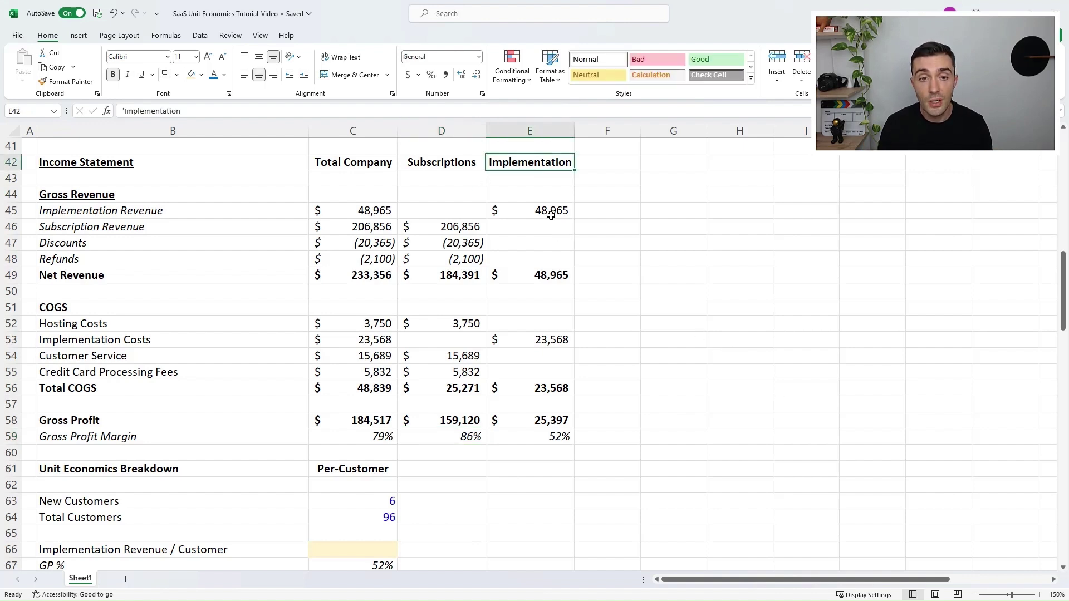
pyautogui.click(551, 216)
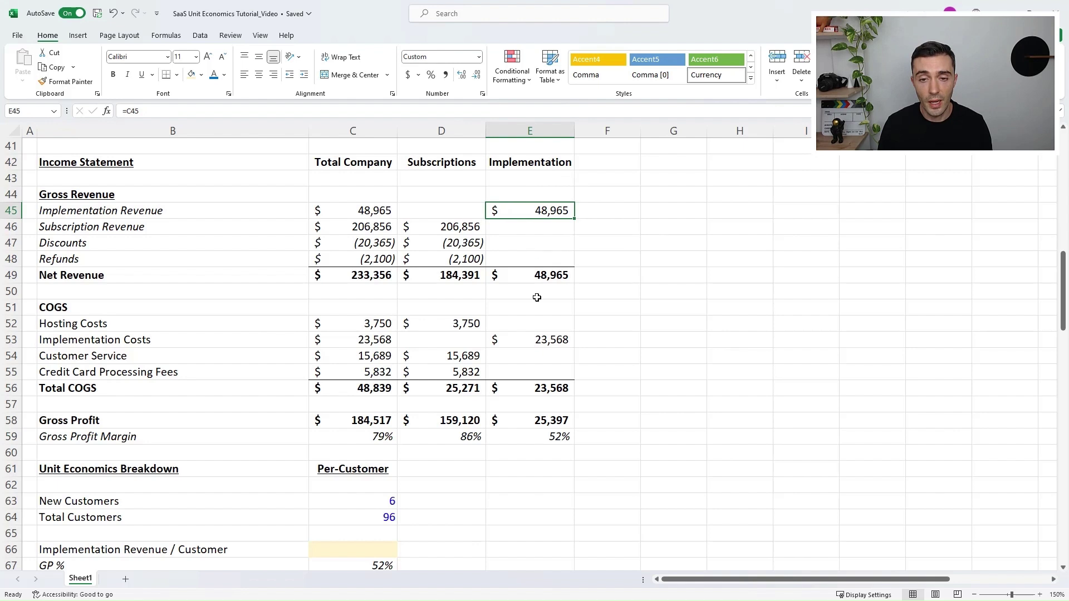
pyautogui.click(554, 338)
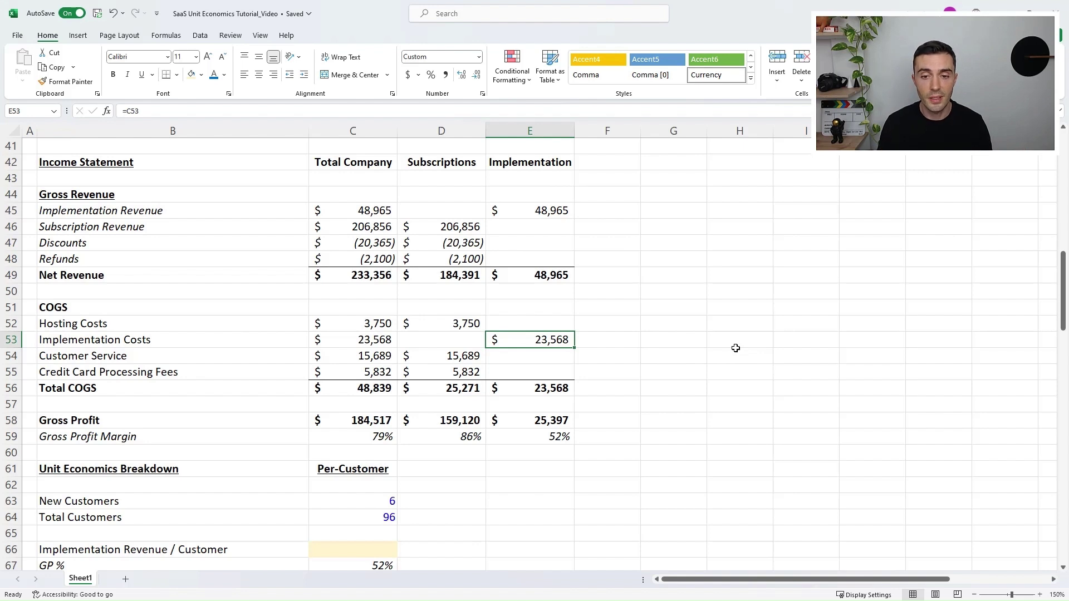
pyautogui.press('Down')
pyautogui.press('Down')
pyautogui.press('Down')
pyautogui.press('Down')
pyautogui.press('Down')
pyautogui.press('Down')
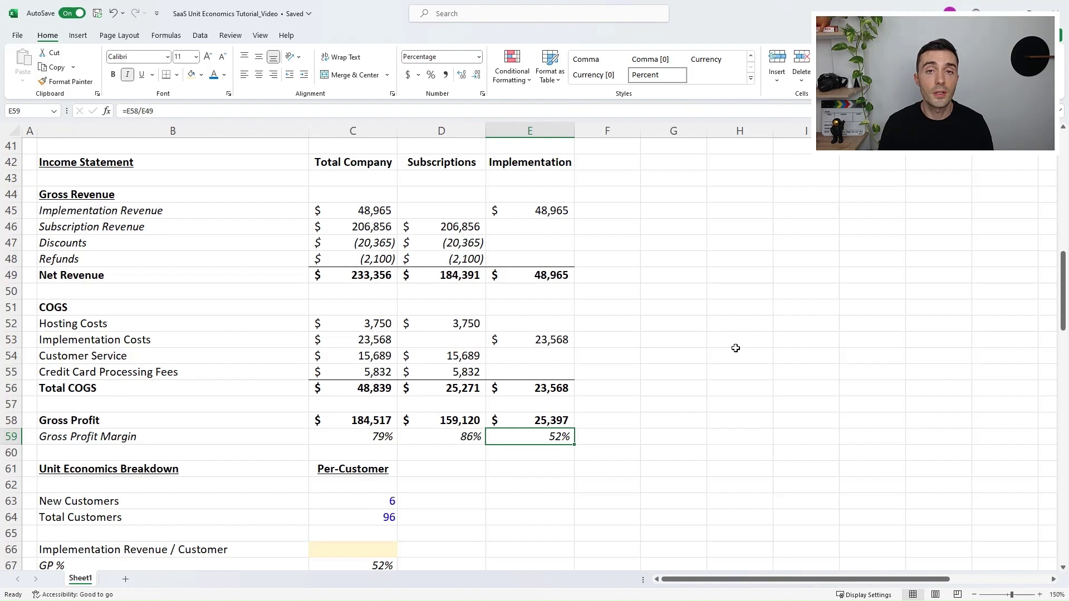
pyautogui.press('Left')
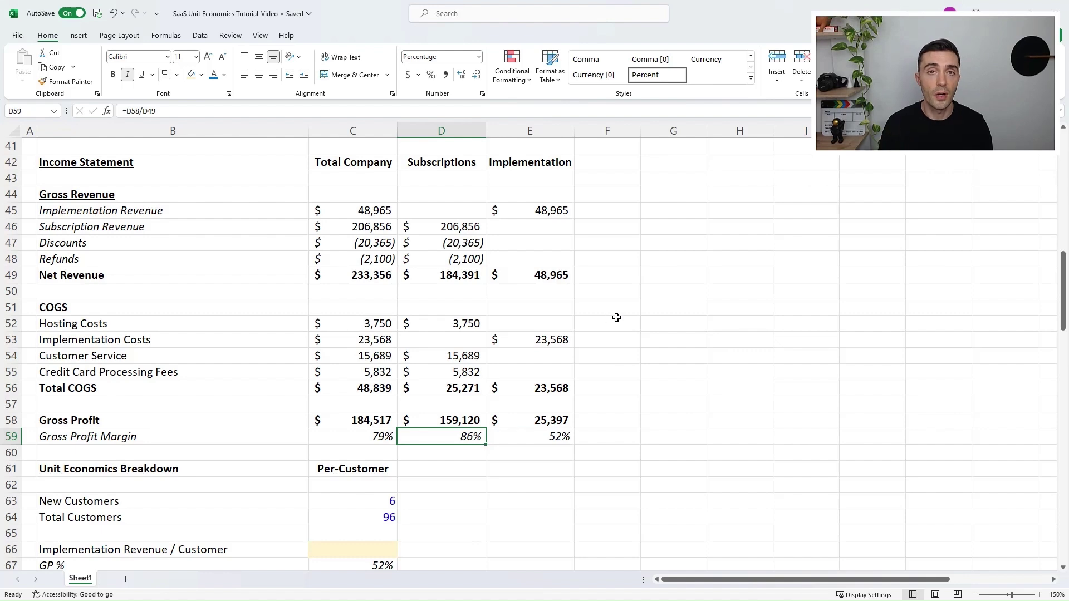
# - Enter =E49/C63 in C66 for implementation revenue per customer of $8,161
pyautogui.scroll(-3, 566, 344)
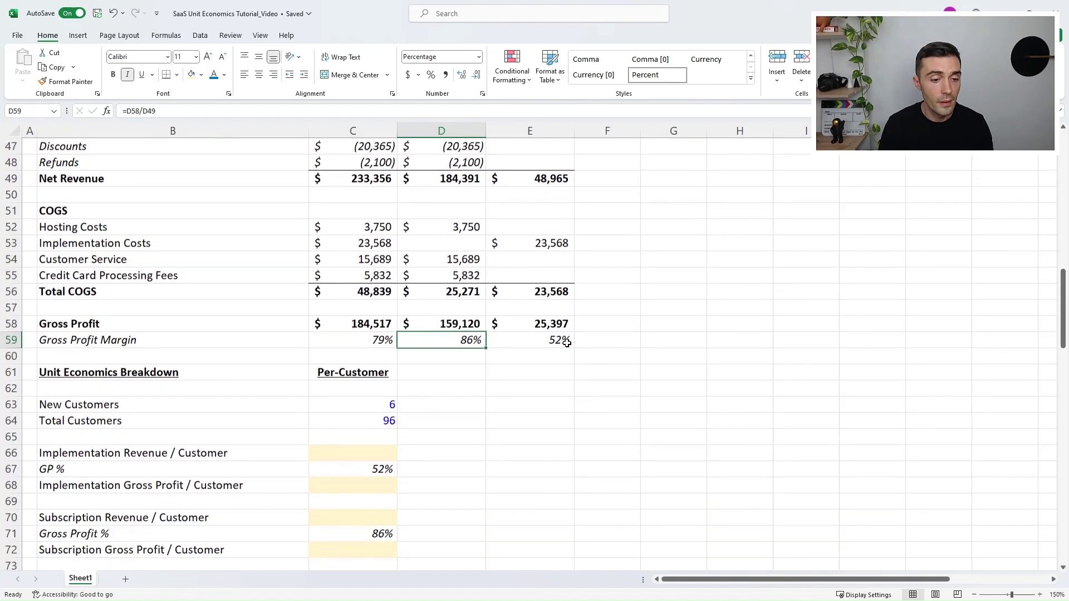
pyautogui.click(223, 402)
pyautogui.click(351, 402)
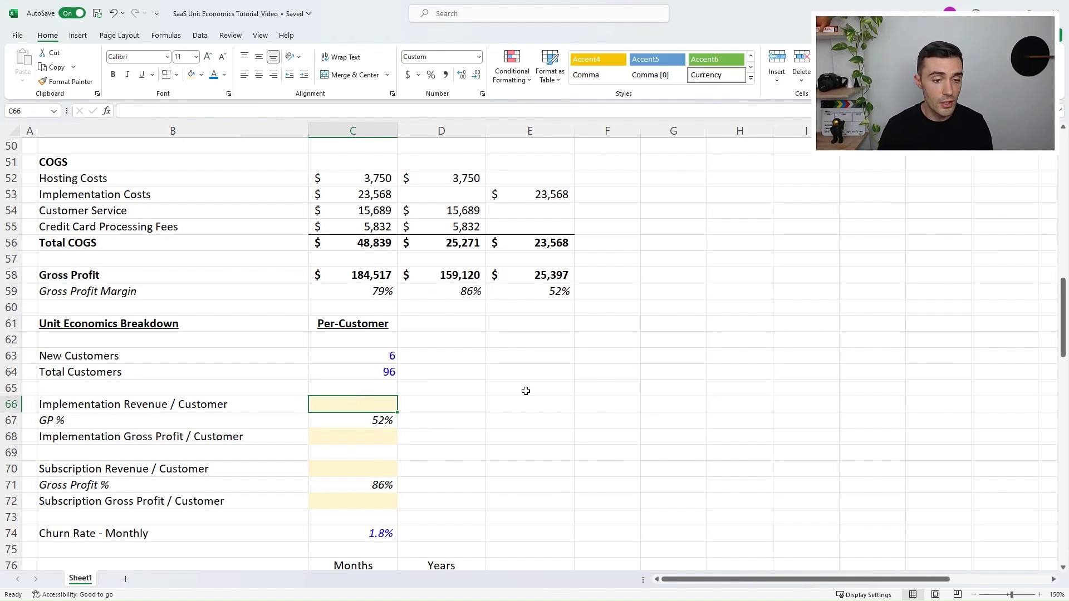
pyautogui.write('=')
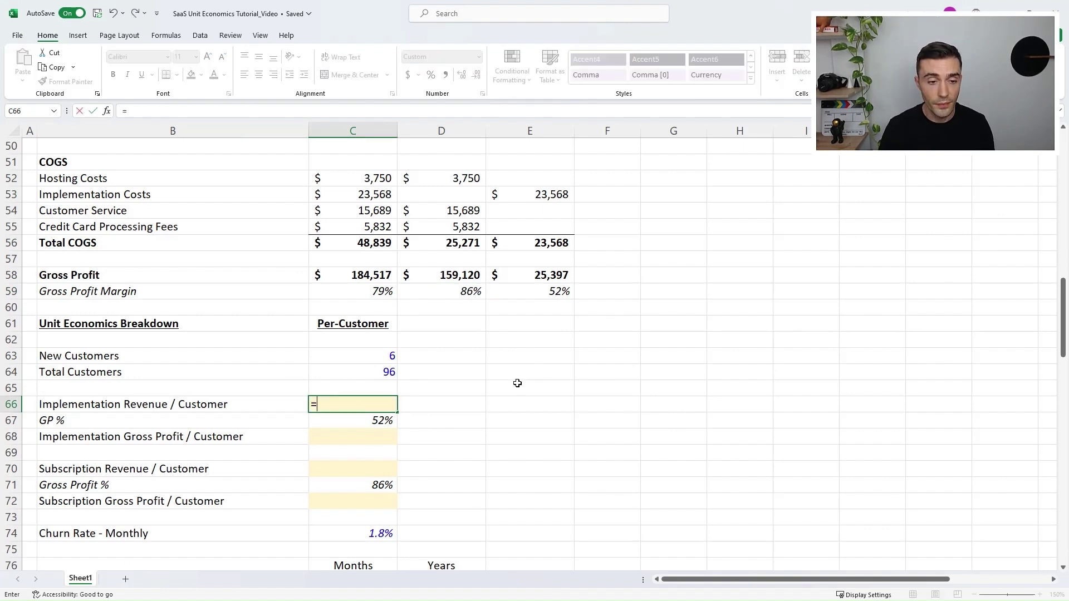
pyautogui.scroll(3, 498, 379)
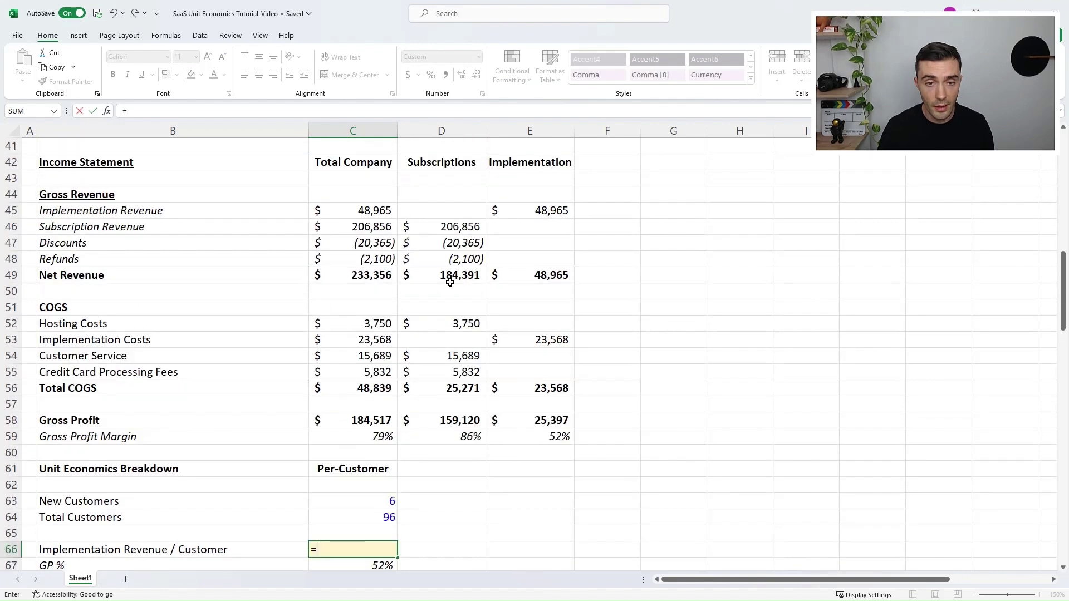
pyautogui.click(560, 277)
pyautogui.write('/')
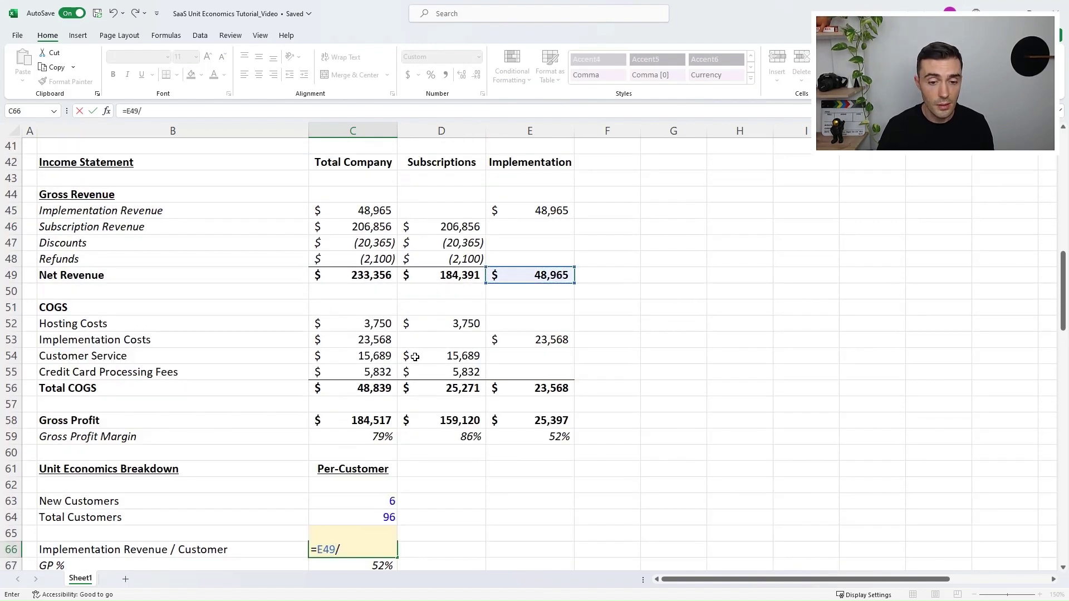
pyautogui.scroll(-2, 423, 362)
pyautogui.click(384, 404)
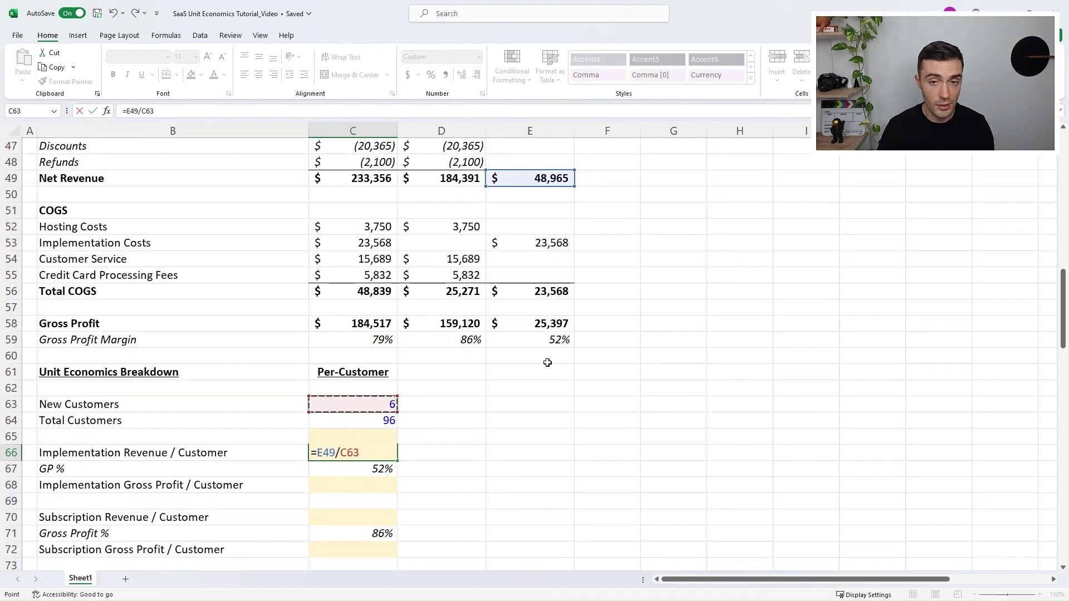
pyautogui.press('Return')
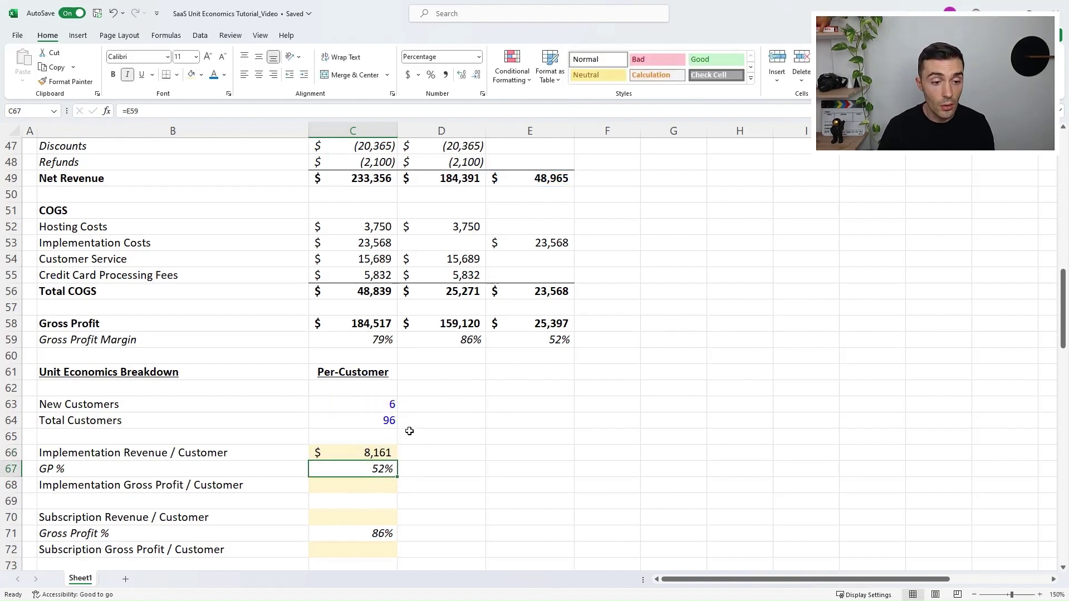
pyautogui.press('Down')
# - Enter =E58/C63 in C68 for implementation gross profit per customer of $4,233
pyautogui.moveTo(363, 449); pyautogui.dragTo(368, 471)
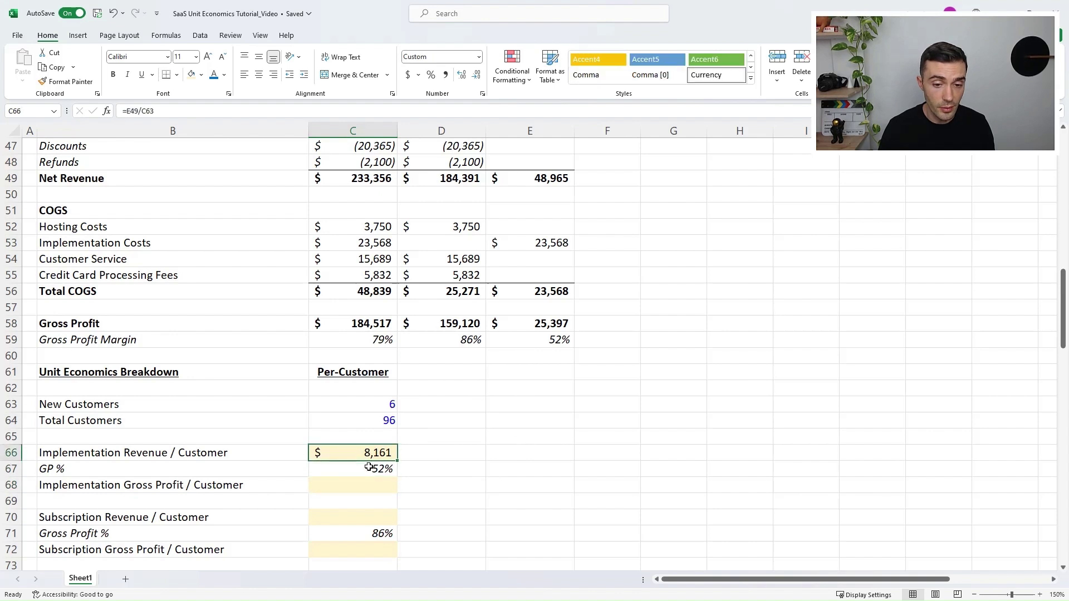
pyautogui.click(373, 487)
pyautogui.write('=')
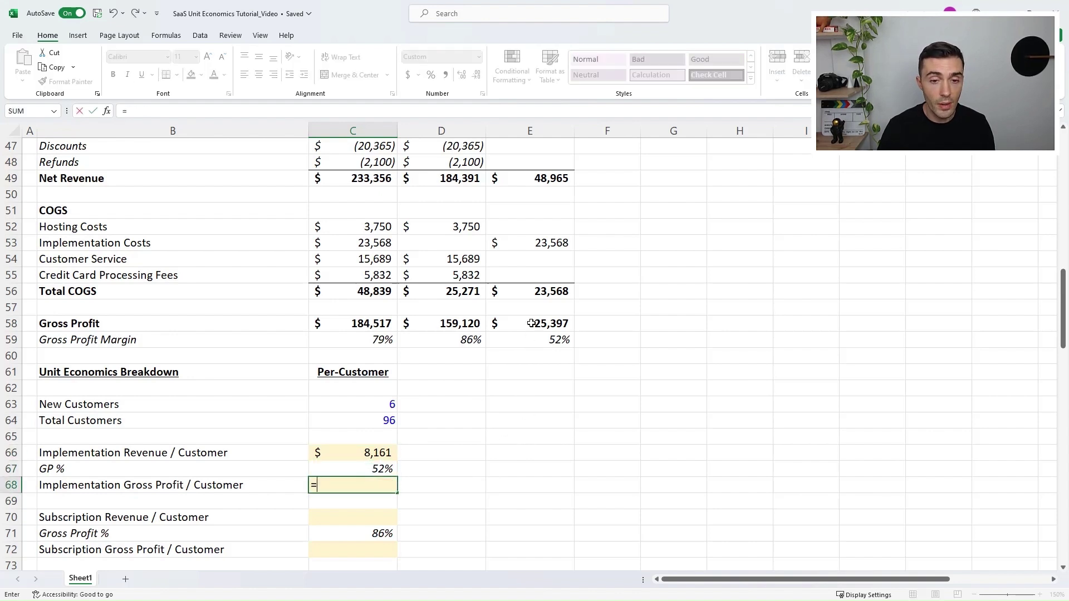
pyautogui.click(531, 323)
pyautogui.write('/')
pyautogui.click(383, 408)
pyautogui.press('Return')
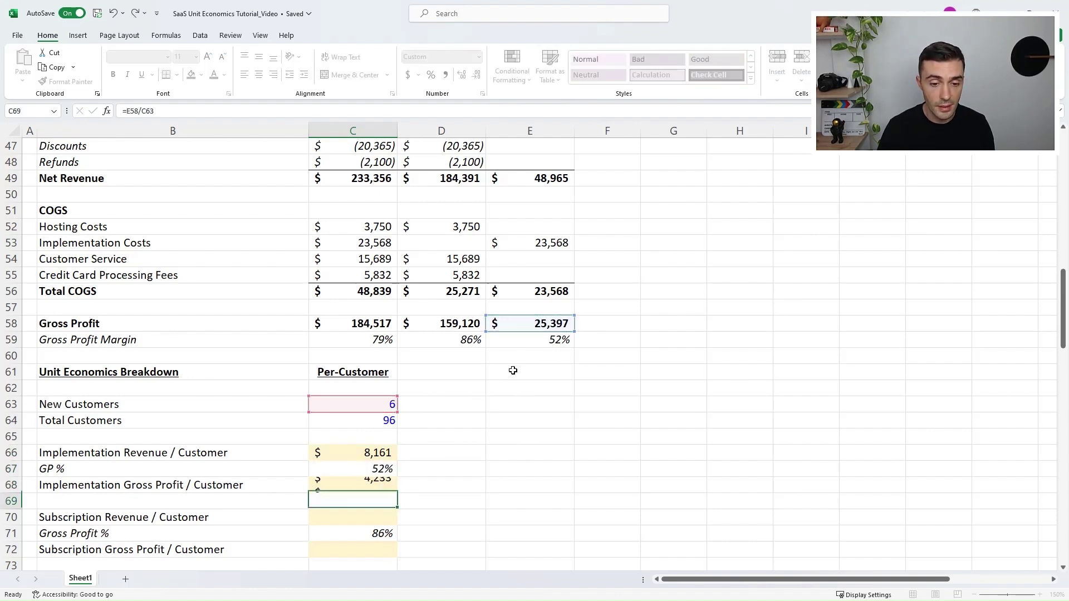
pyautogui.press('Up')
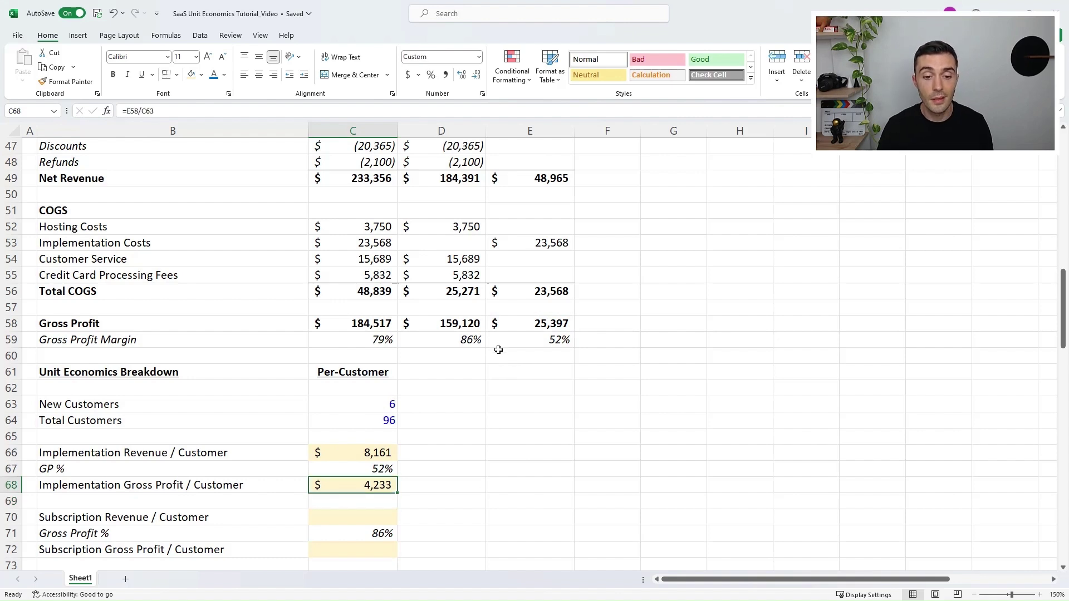
pyautogui.scroll(-1, 499, 350)
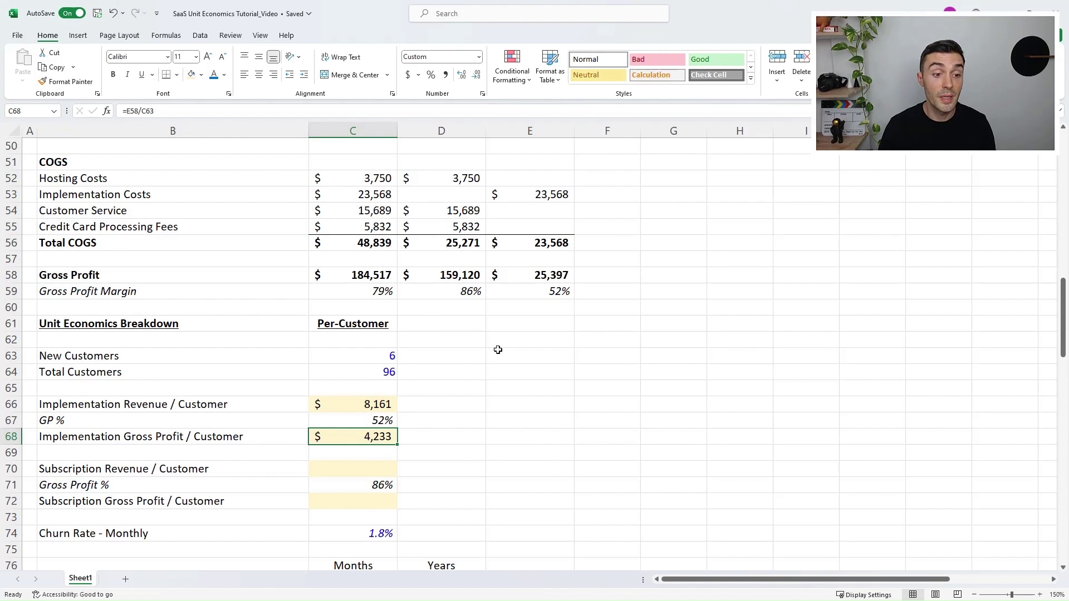
pyautogui.press('Down')
pyautogui.press('Down')
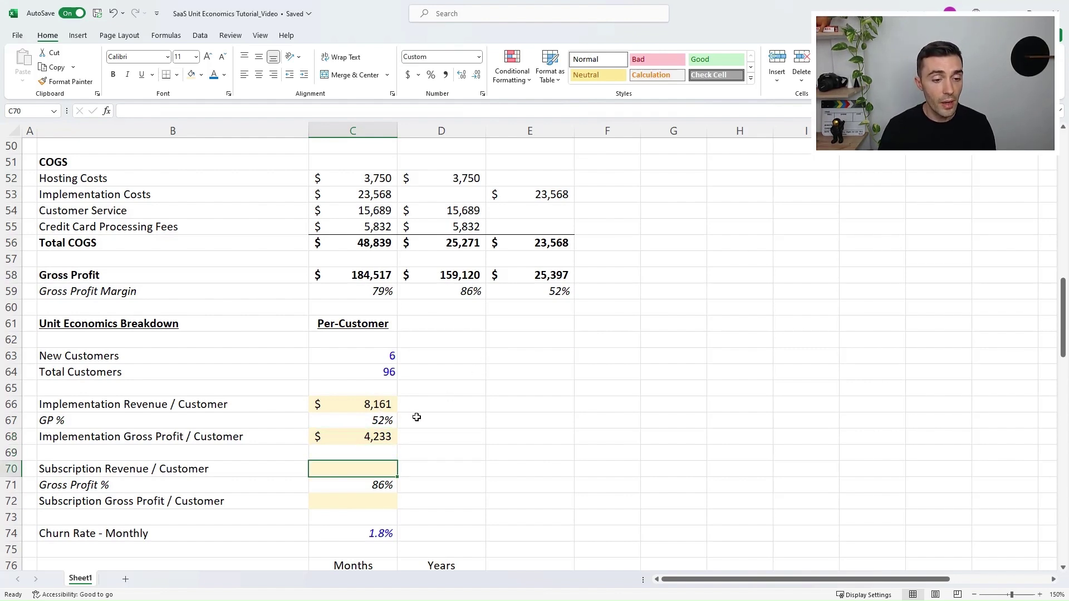
# - Enter subscription revenue per customer ($1,921) as subscriptions net revenue divided by Total Customers
pyautogui.write('=')
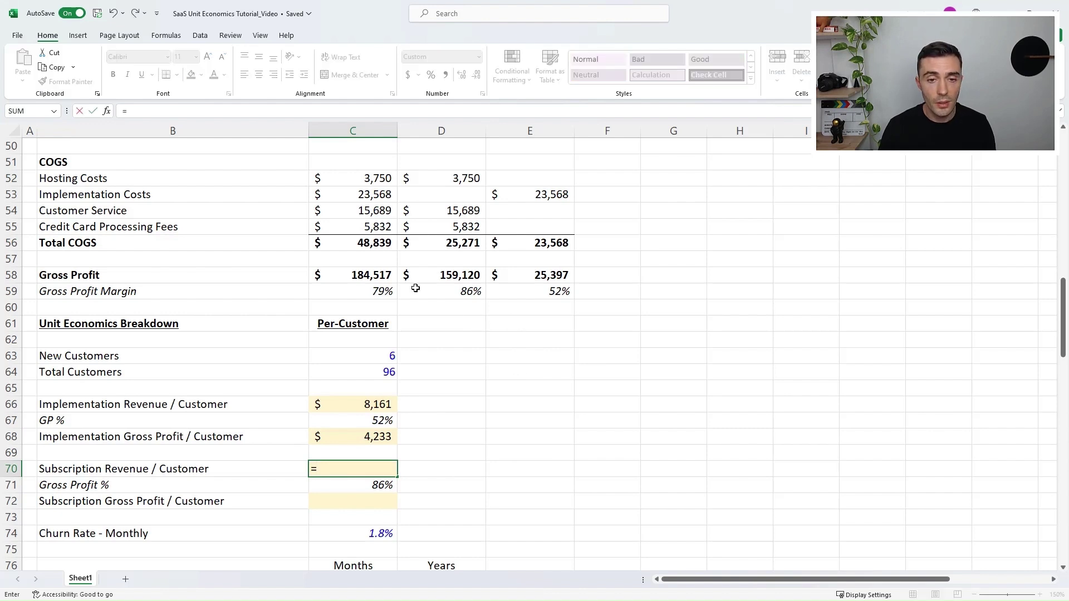
pyautogui.click(432, 276)
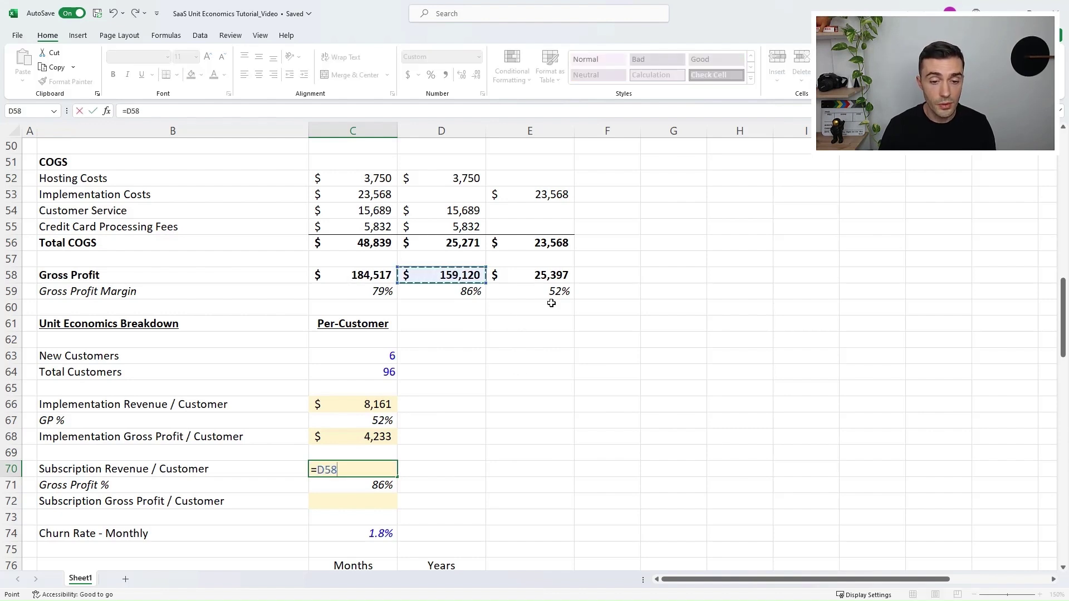
pyautogui.write('/')
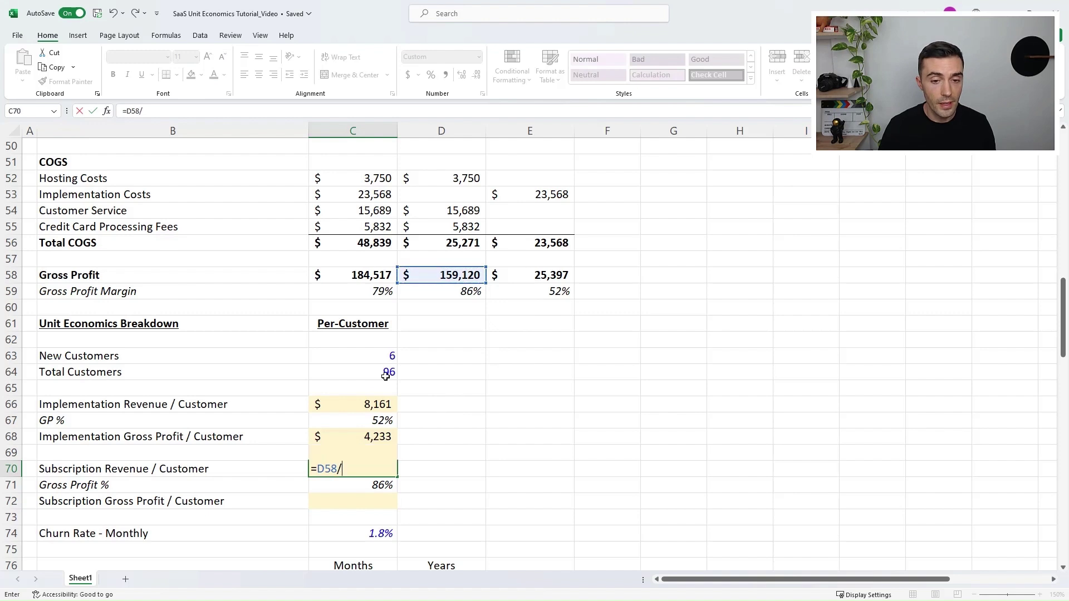
pyautogui.click(386, 374)
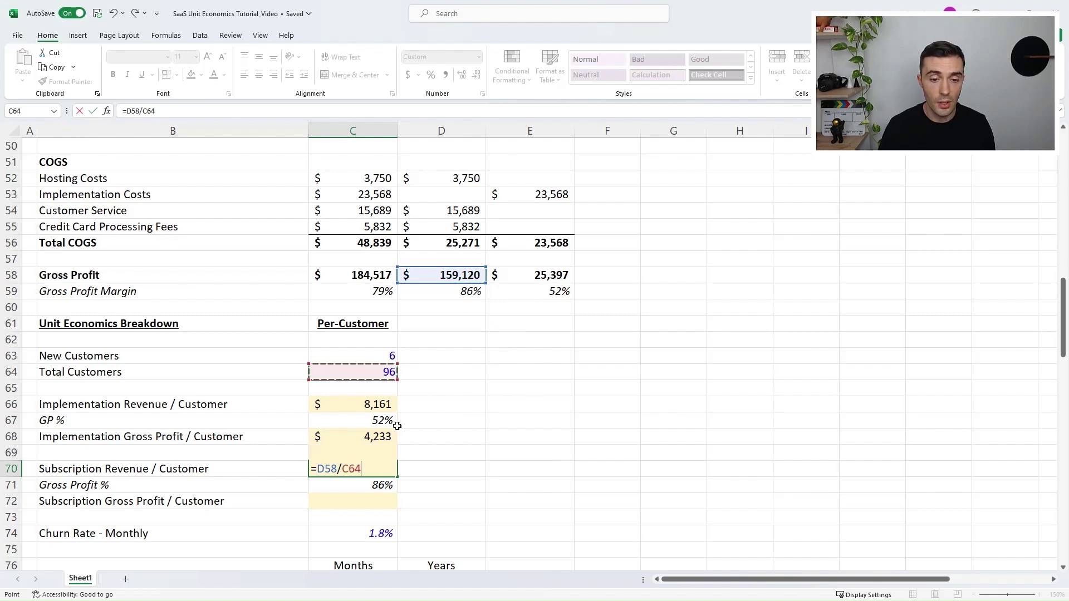
pyautogui.hotkey('ctrl', 'Return')
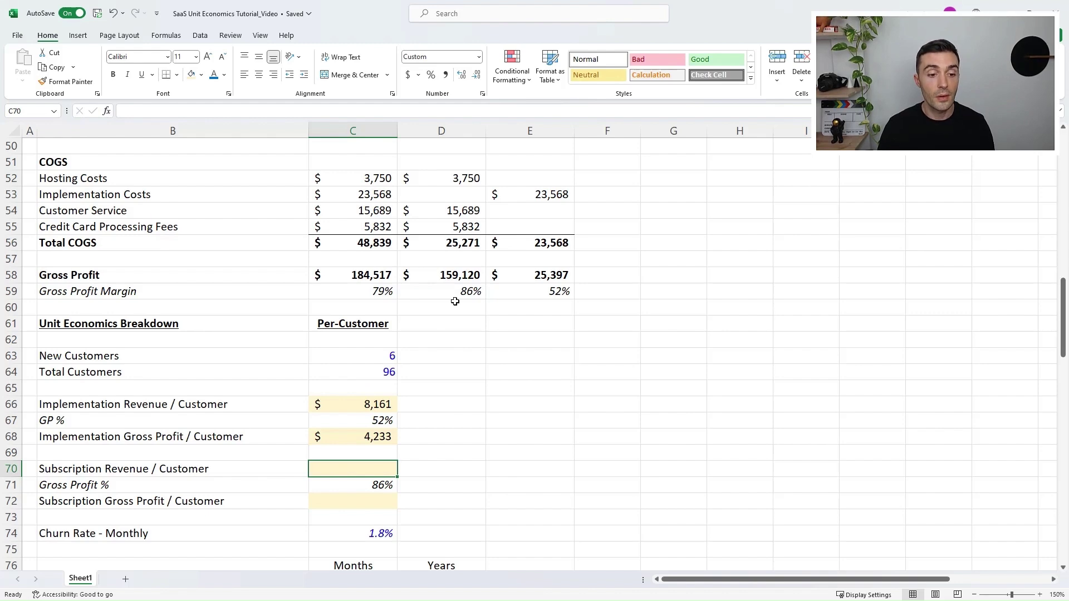
pyautogui.write('=')
pyautogui.scroll(2, 451, 274)
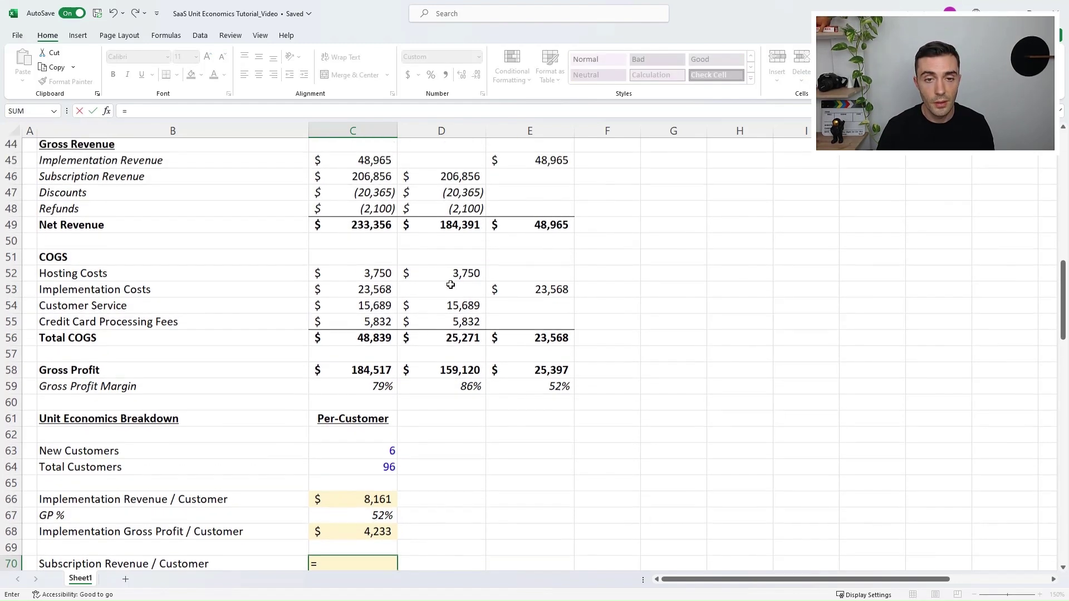
pyautogui.click(451, 232)
pyautogui.write('/')
pyautogui.scroll(-2, 477, 422)
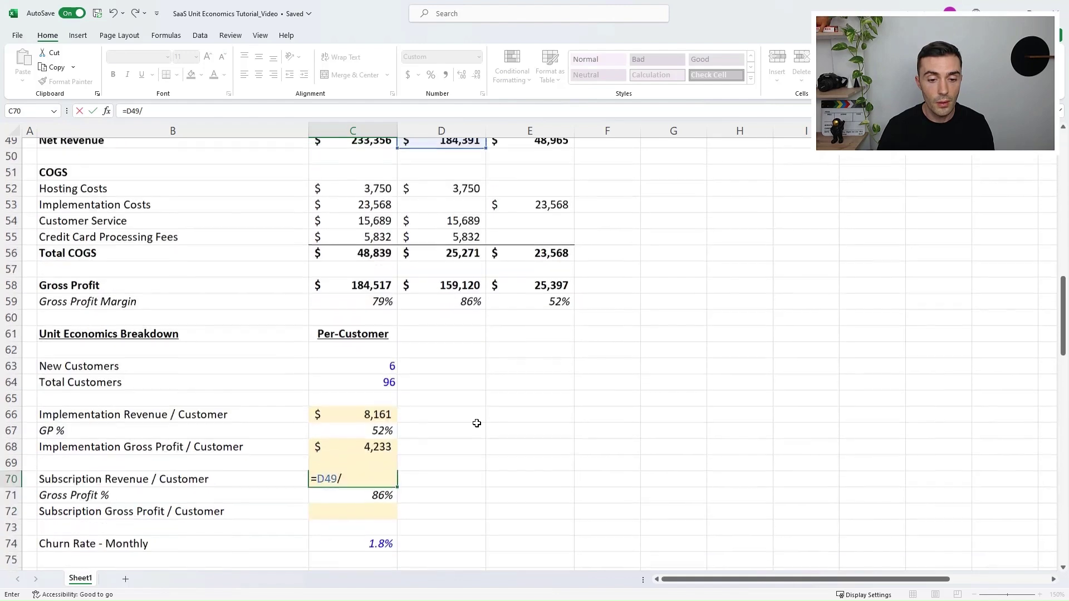
pyautogui.click(387, 377)
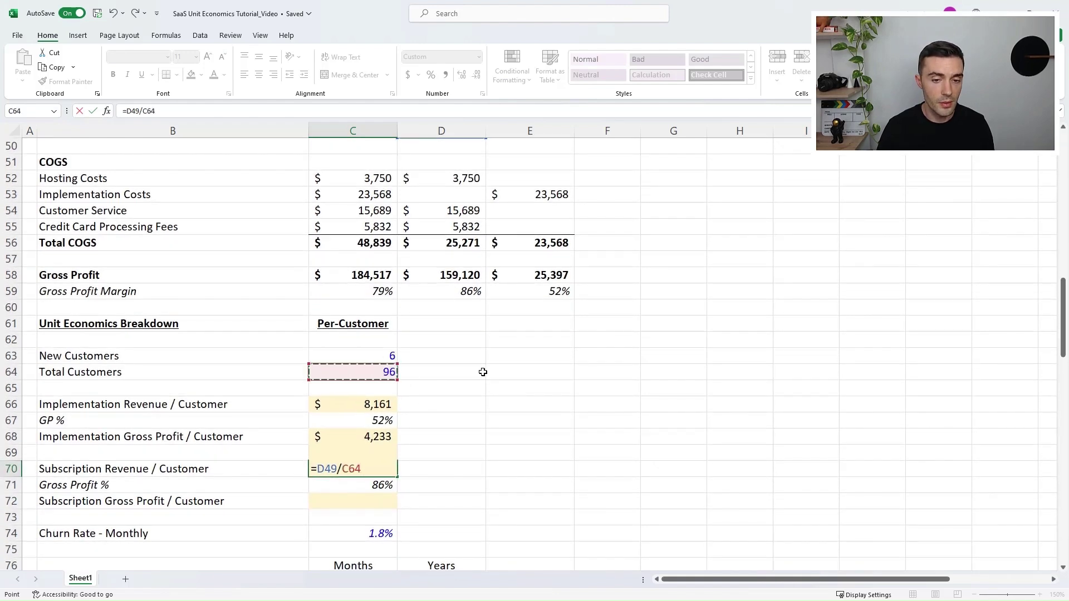
pyautogui.hotkey('ctrl', 'Return')
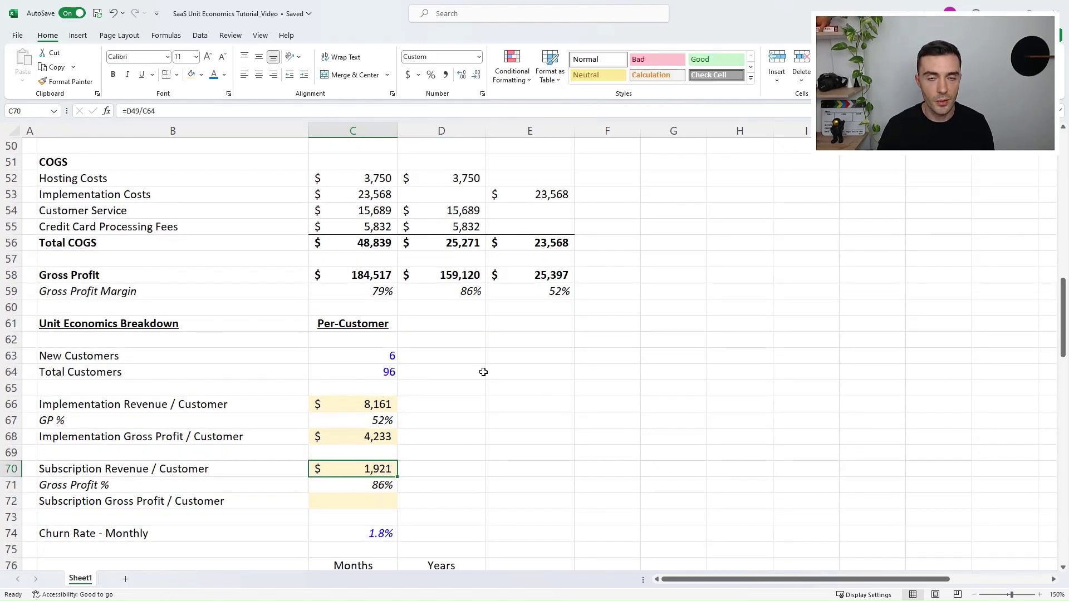
# - Enter =D58/C64 in C72 for subscription gross profit per customer of $1,658
pyautogui.press('Down')
pyautogui.press('Down')
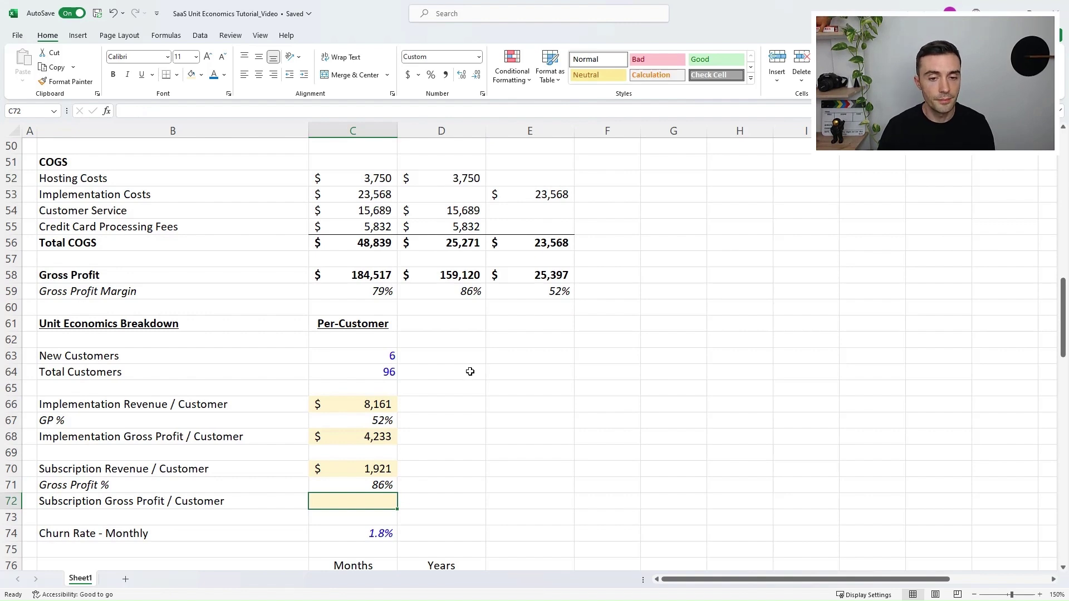
pyautogui.write('=')
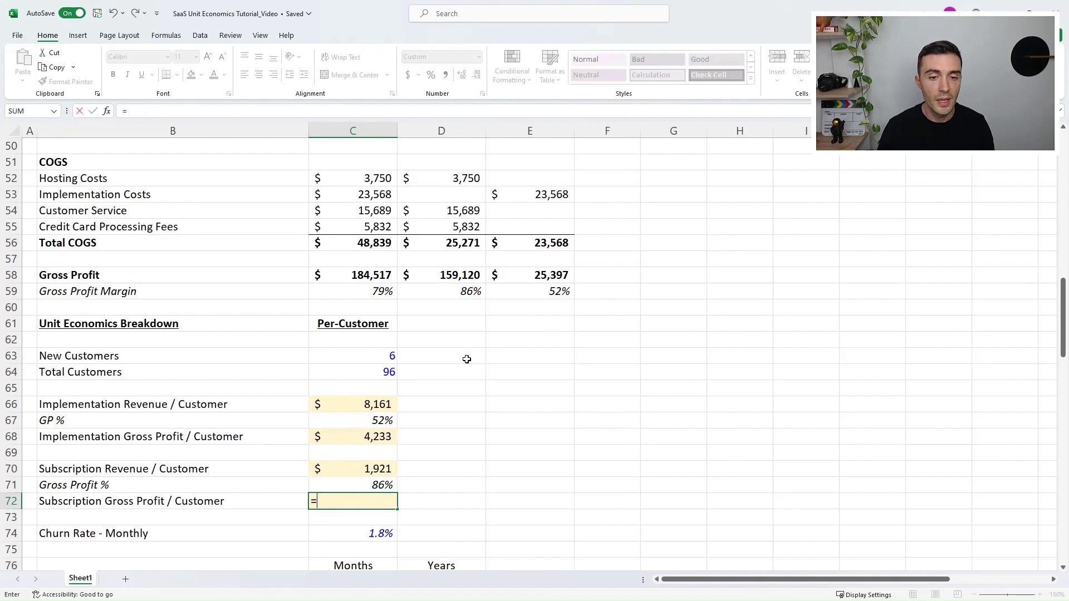
pyautogui.click(452, 275)
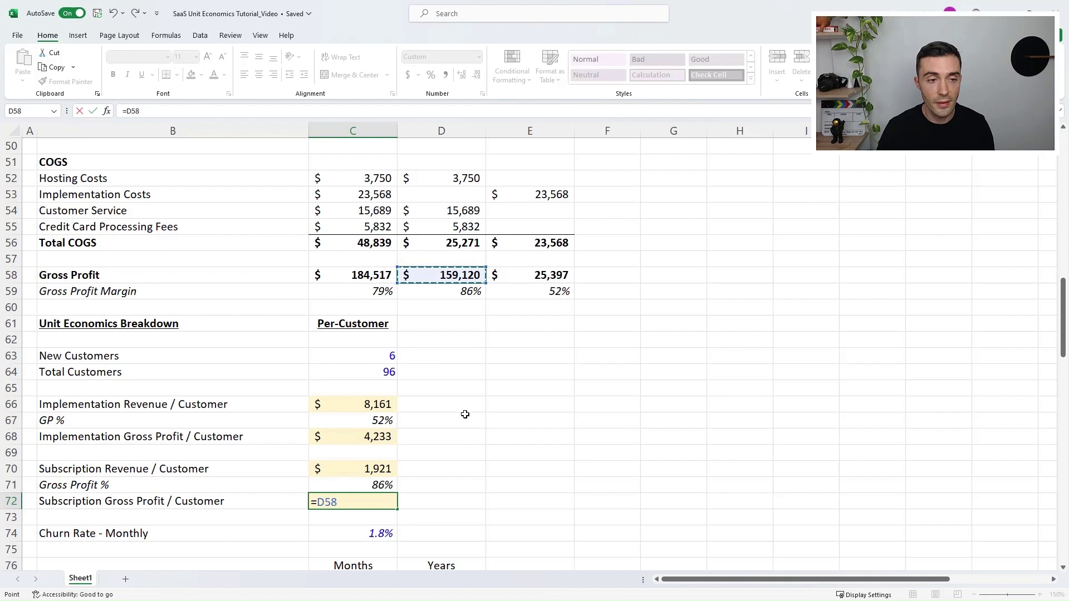
pyautogui.write('/')
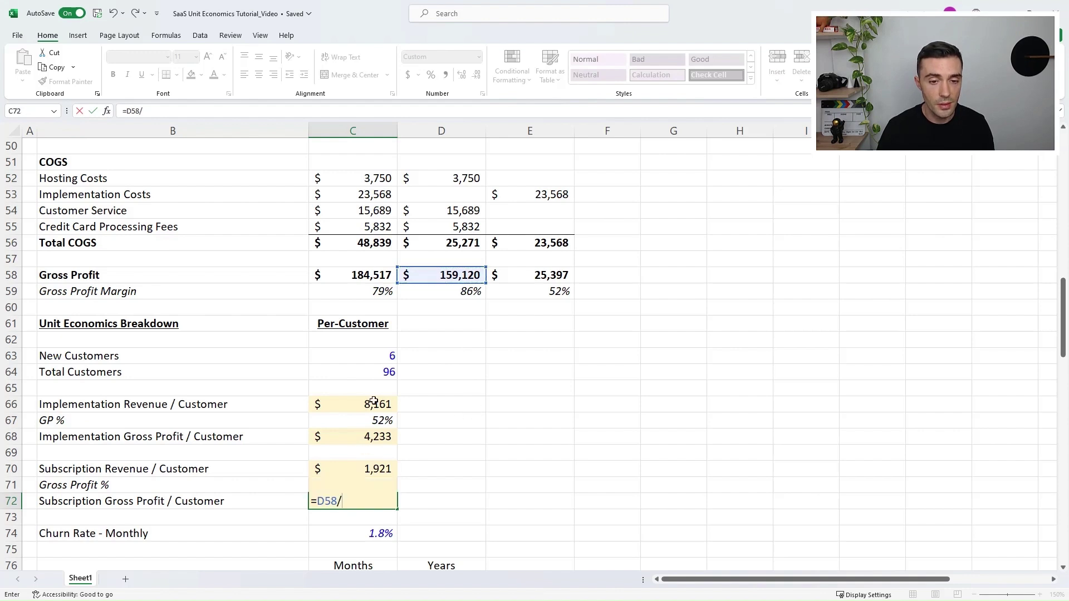
pyautogui.click(381, 373)
pyautogui.hotkey('ctrl', 'Return')
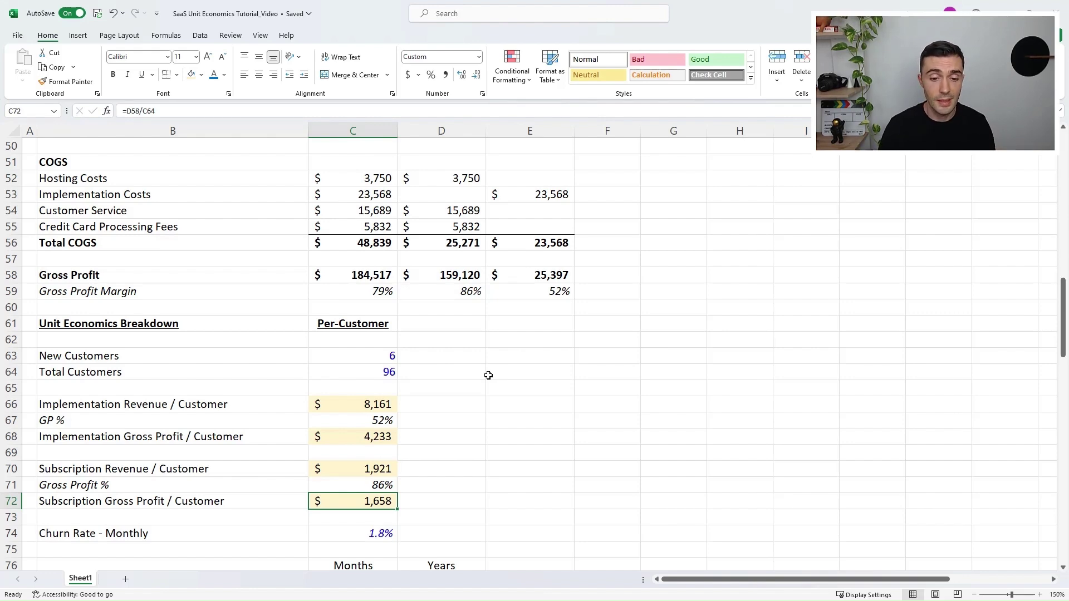
pyautogui.scroll(-1, 488, 376)
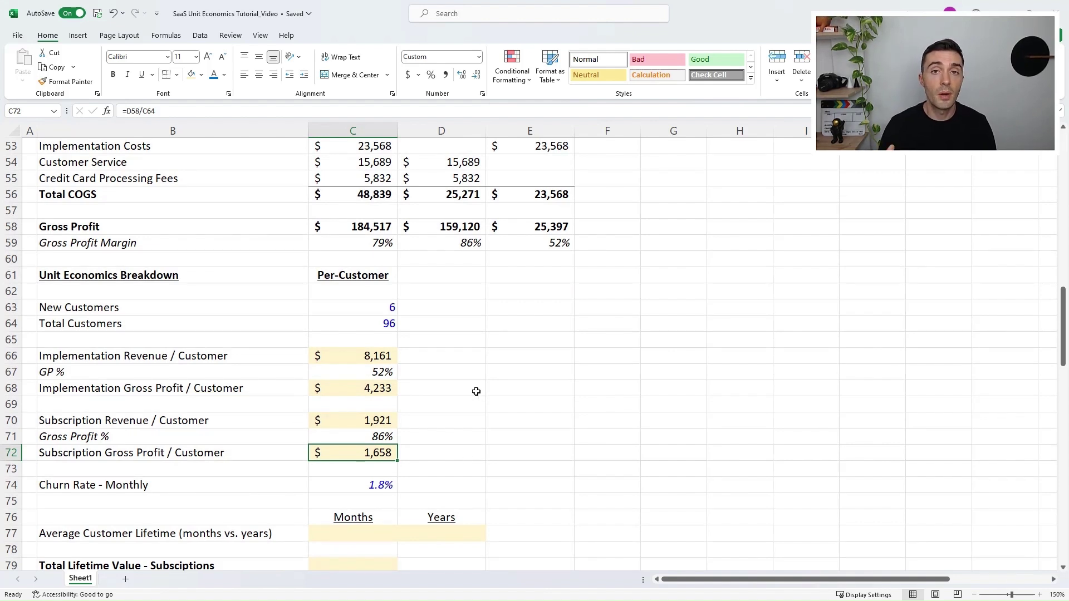
pyautogui.scroll(10, 476, 391)
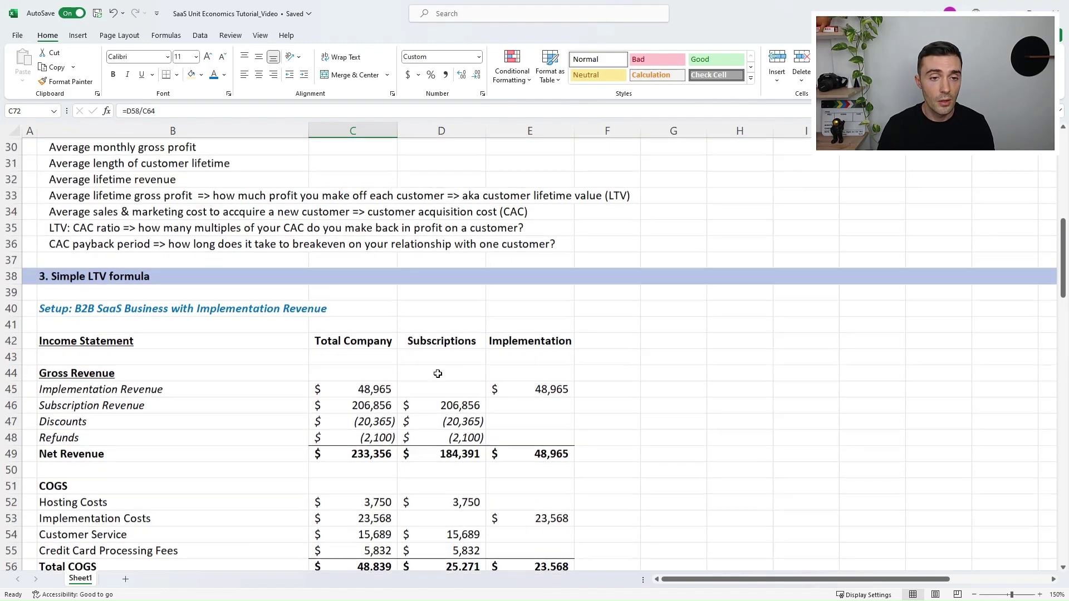
pyautogui.moveTo(145, 242); pyautogui.dragTo(144, 260)
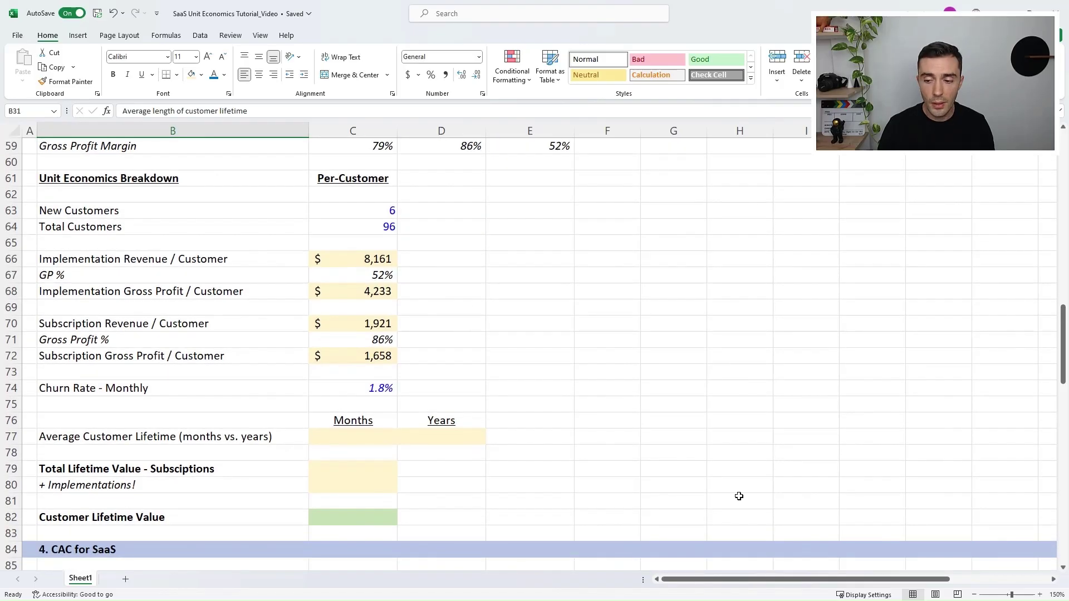
pyautogui.click(1039, 595)
pyautogui.scroll(-2, 484, 384)
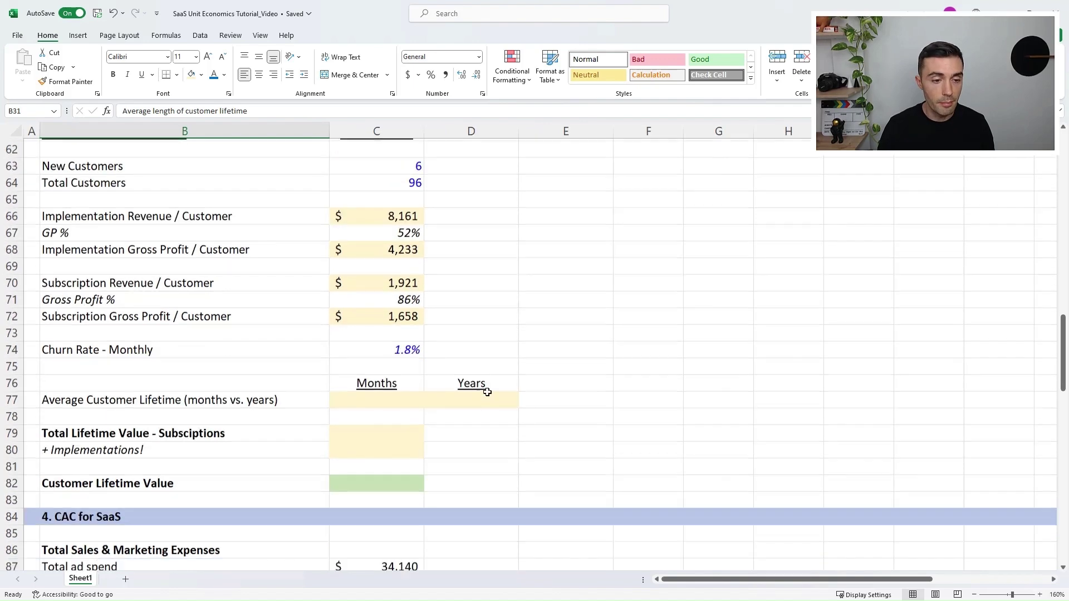
pyautogui.click(205, 334)
pyautogui.click(390, 334)
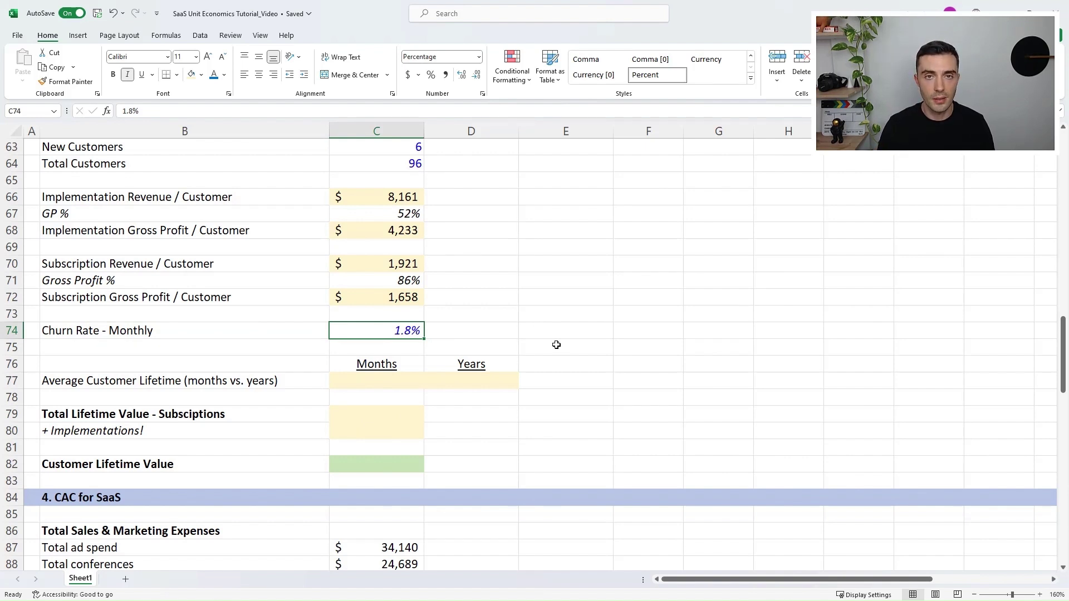
# - Enter =1/C74 in C77 and round the lifetime to 56 months
pyautogui.click(371, 378)
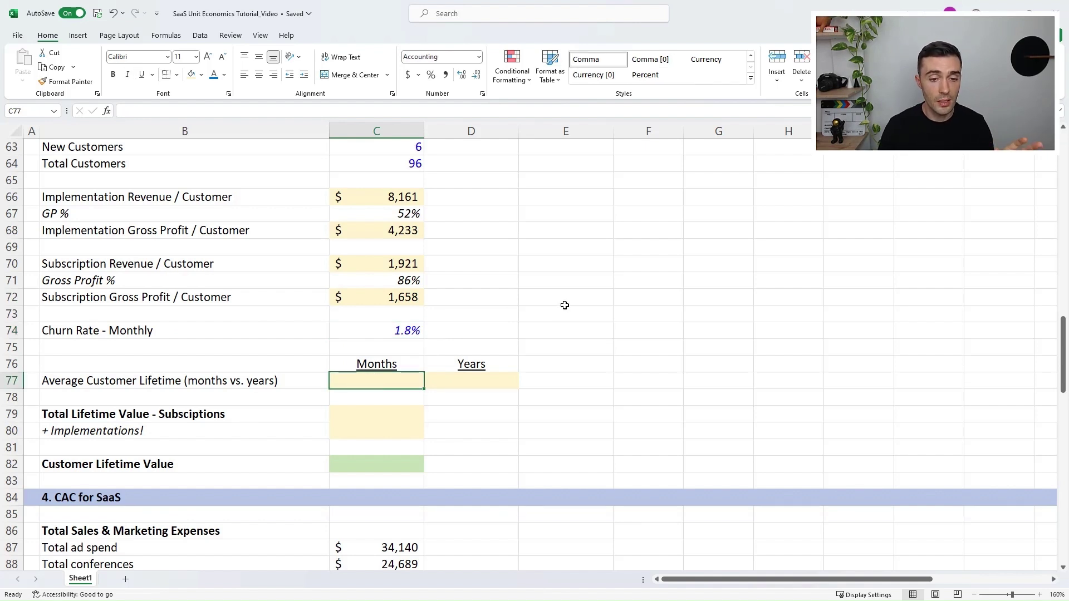
pyautogui.write('=')
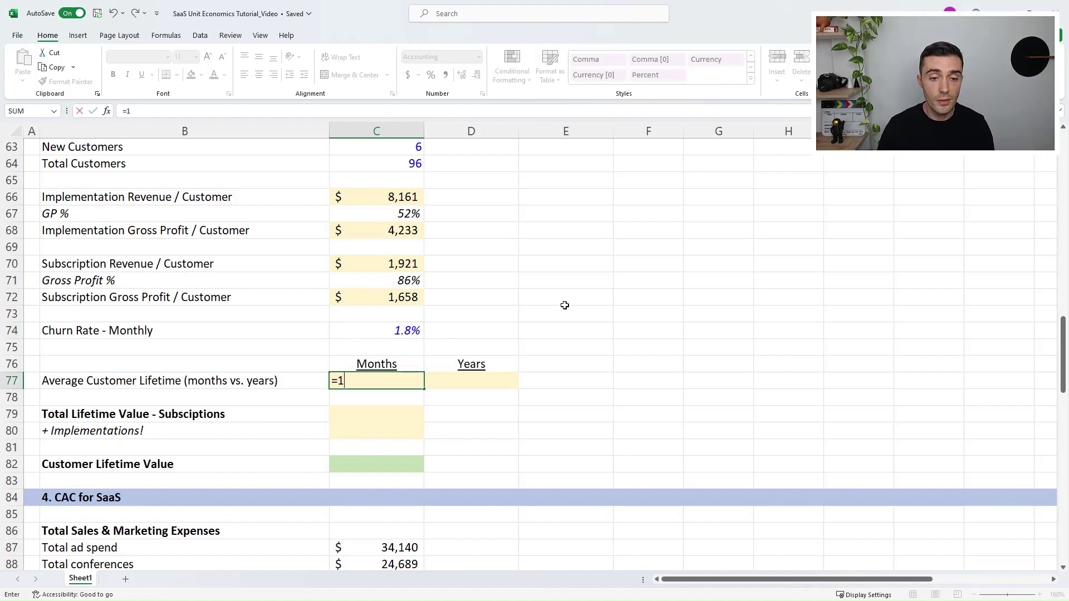
pyautogui.write('1/')
pyautogui.press('Up')
pyautogui.press('Up')
pyautogui.press('Up')
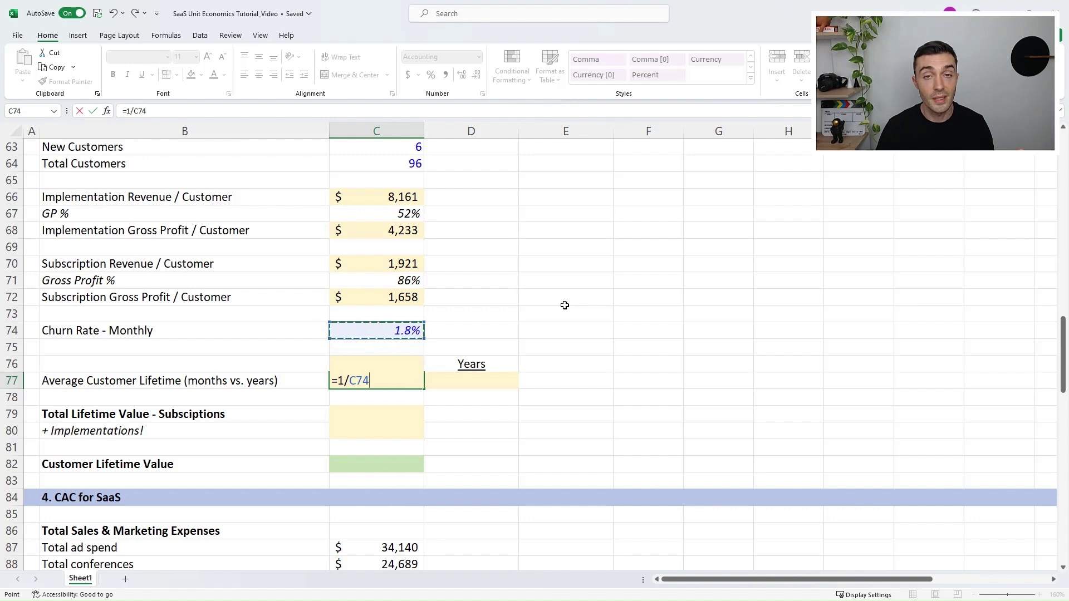
pyautogui.hotkey('ctrl', 'Return')
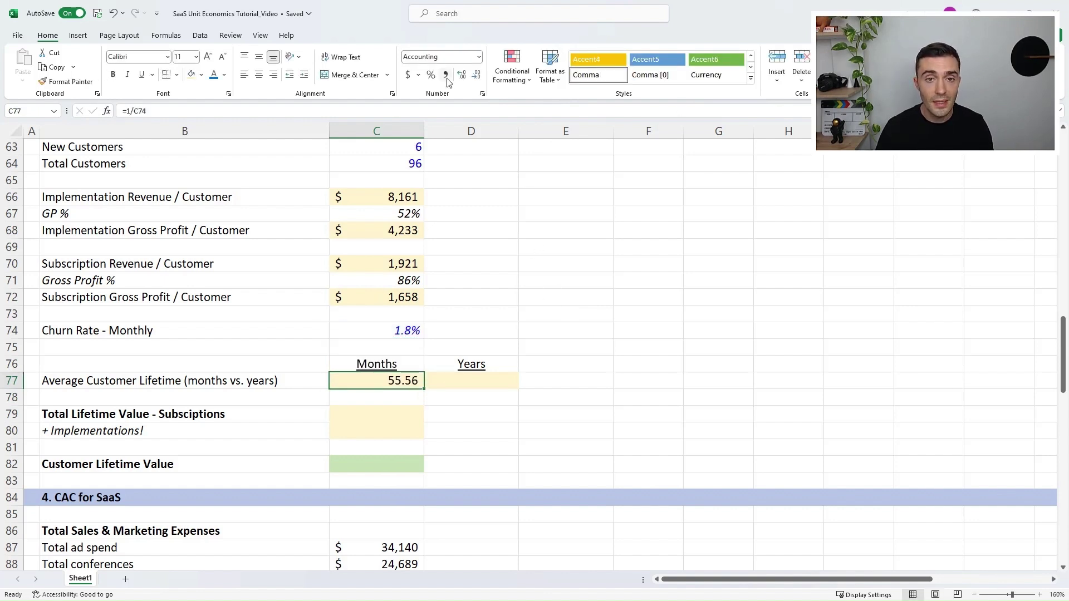
pyautogui.click(474, 77)
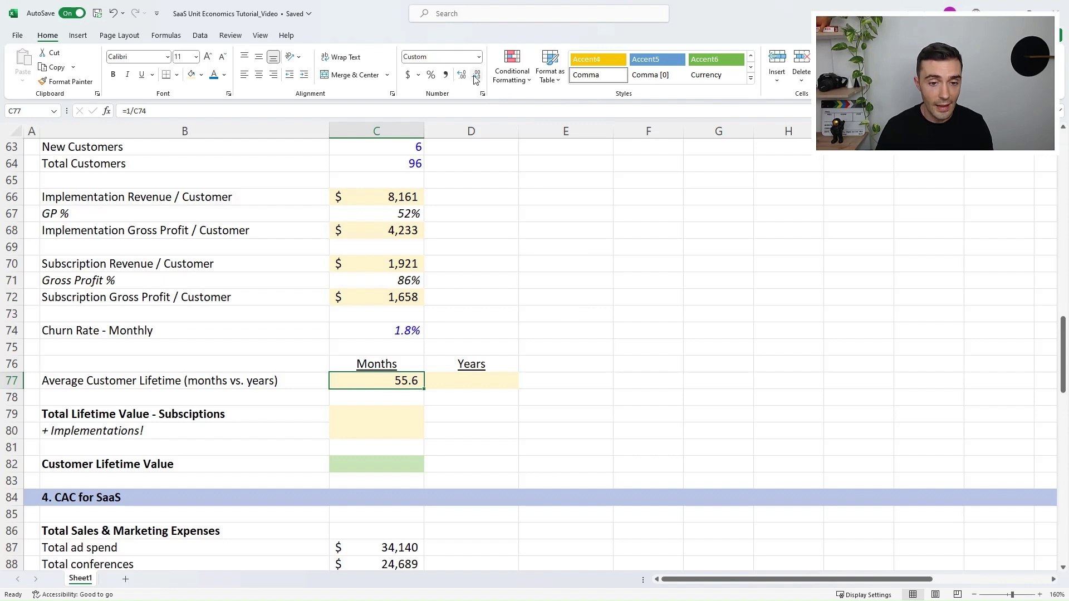
pyautogui.moveTo(240, 383); pyautogui.dragTo(365, 379)
pyautogui.click(365, 379)
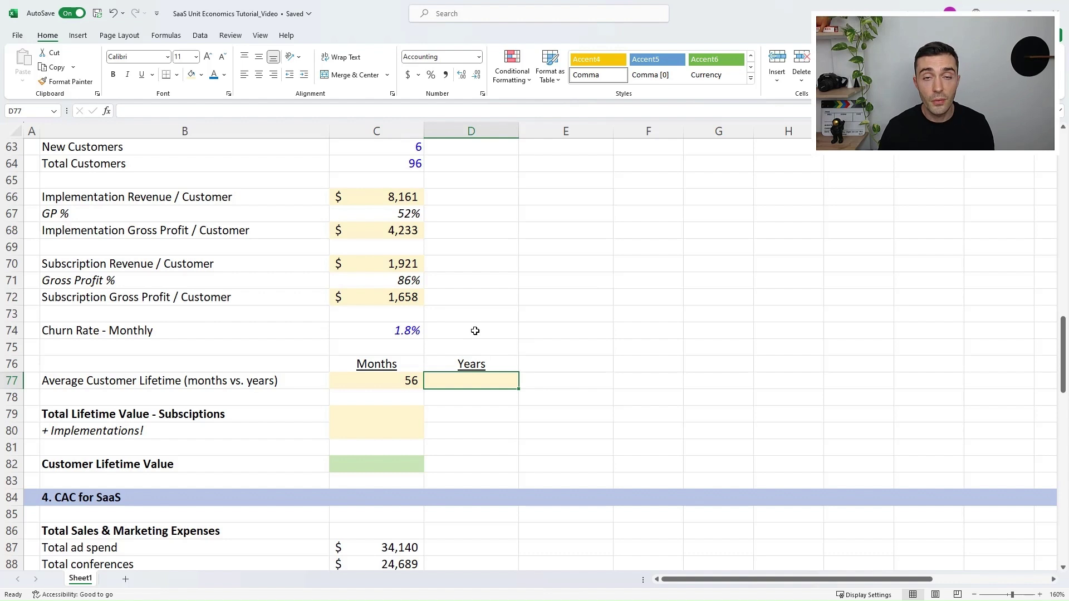
# - Enter =C77/12 in D77 showing the lifetime as 4.6 years
pyautogui.write('=')
pyautogui.press('Left')
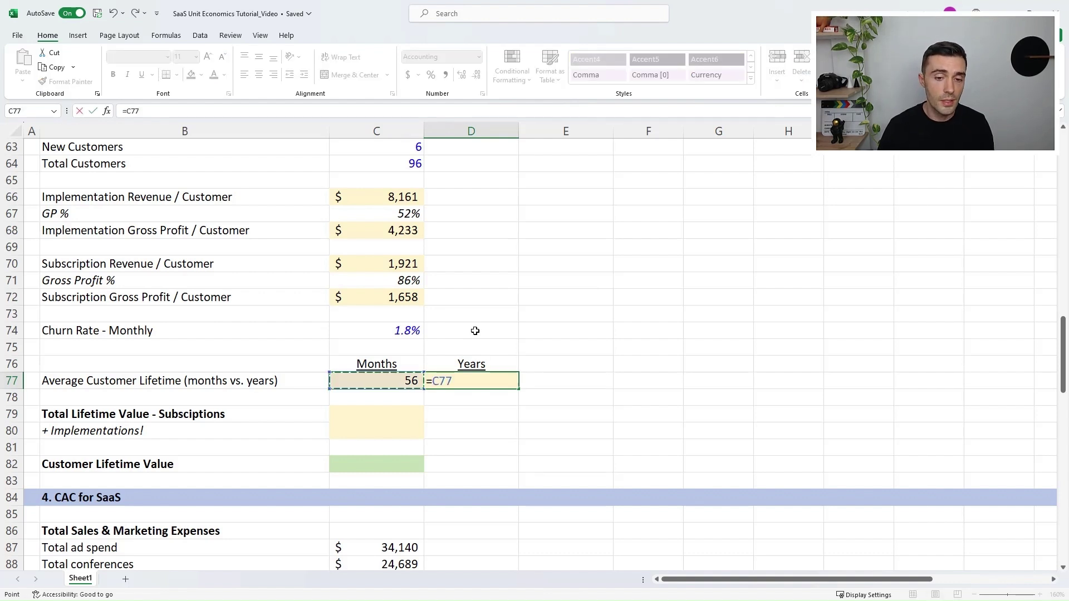
pyautogui.write('/12')
pyautogui.hotkey('ctrl', 'Return')
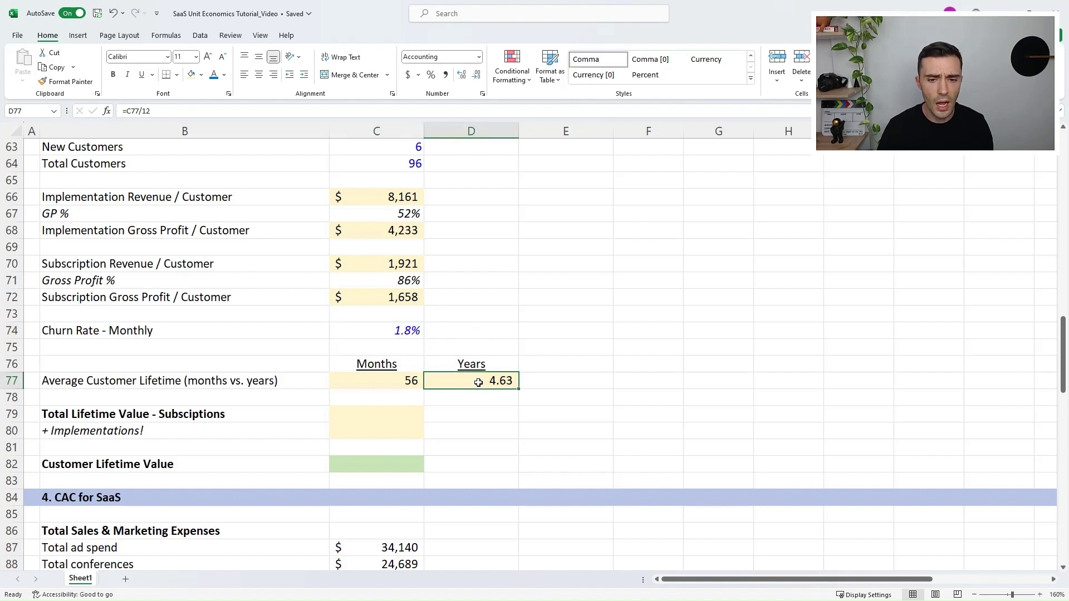
pyautogui.click(476, 74)
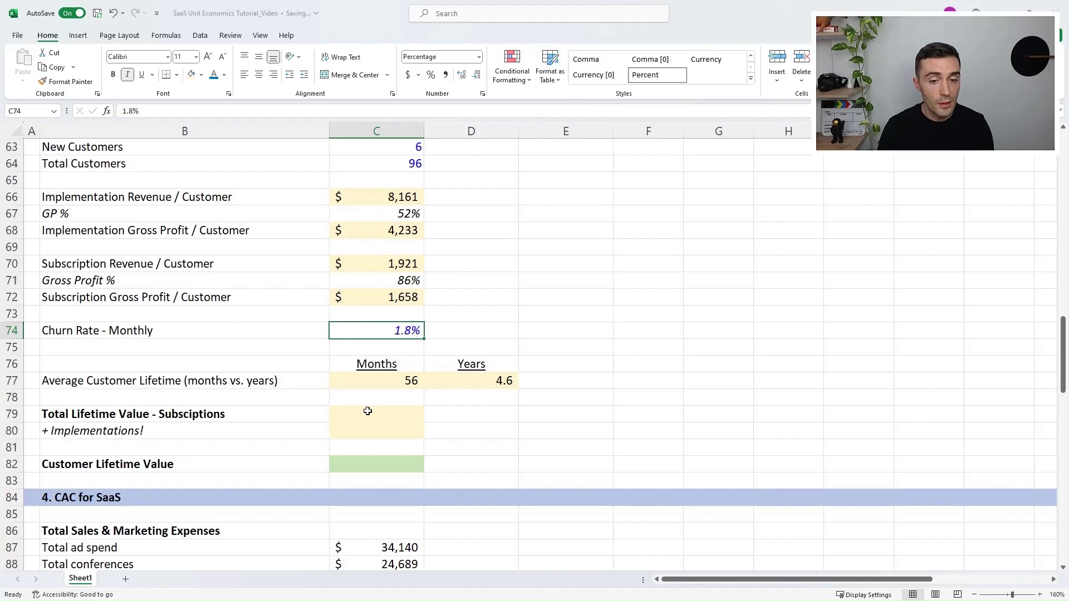
# - Enter =C72*C77 in C79 for a subscription lifetime value of $92,083
pyautogui.click(368, 413)
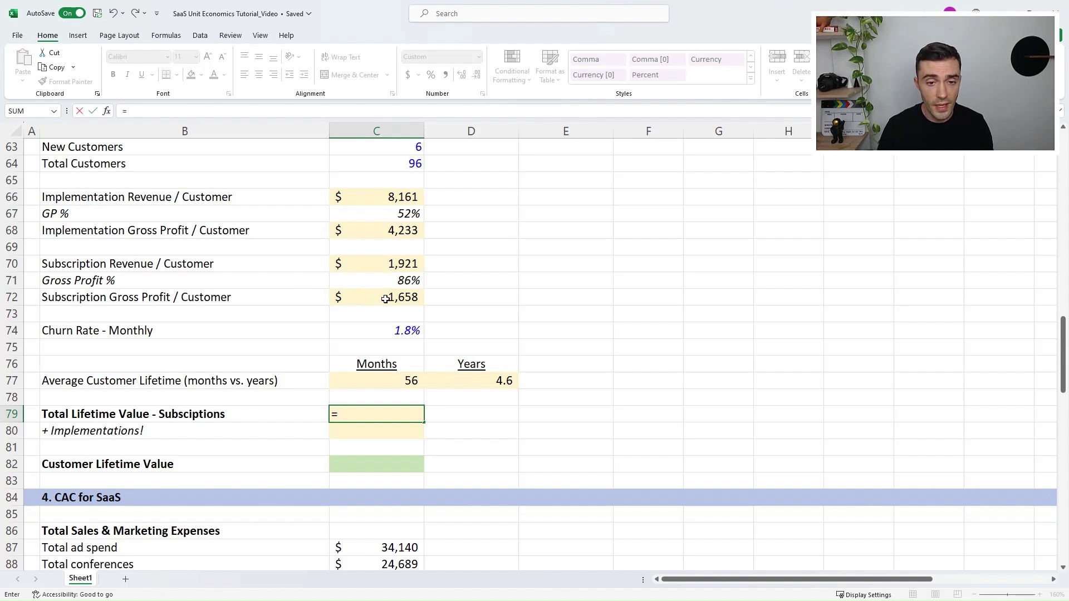
pyautogui.click(385, 299)
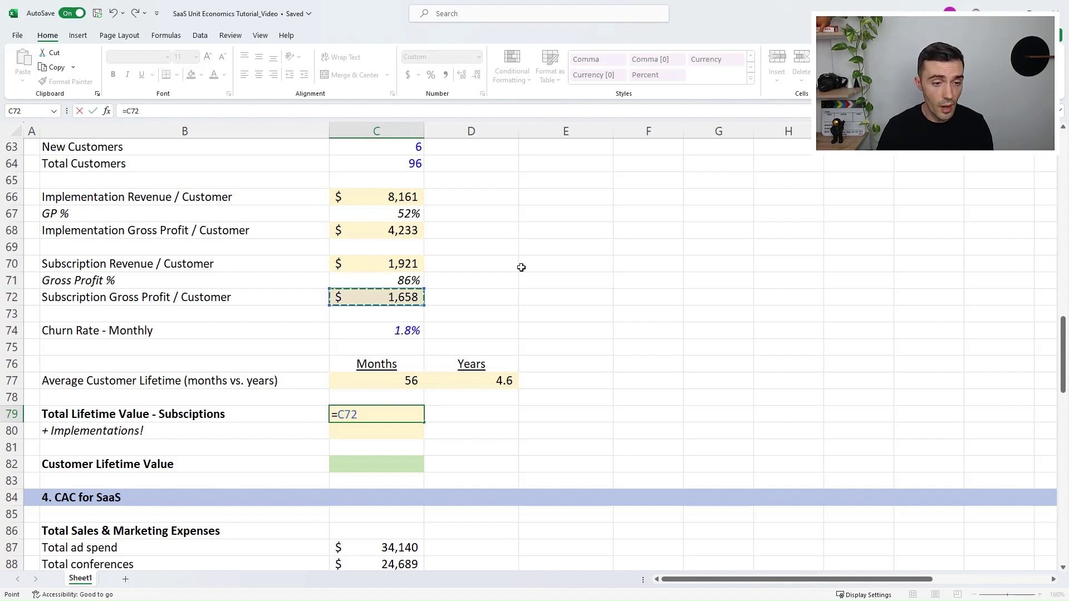
pyautogui.write('*')
pyautogui.click(400, 382)
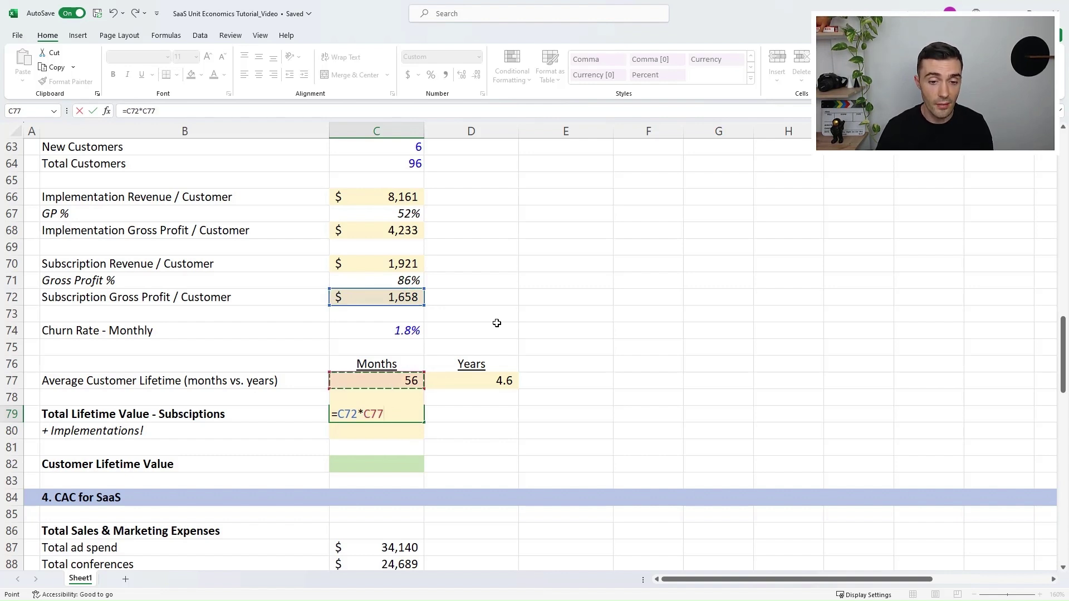
pyautogui.hotkey('ctrl', 'Return')
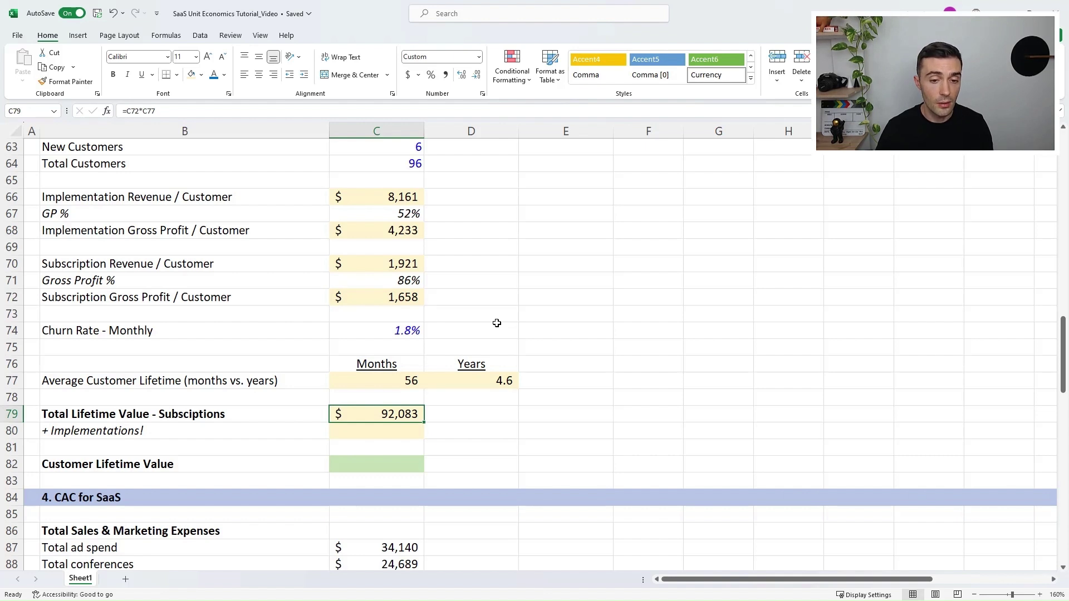
pyautogui.press('Down')
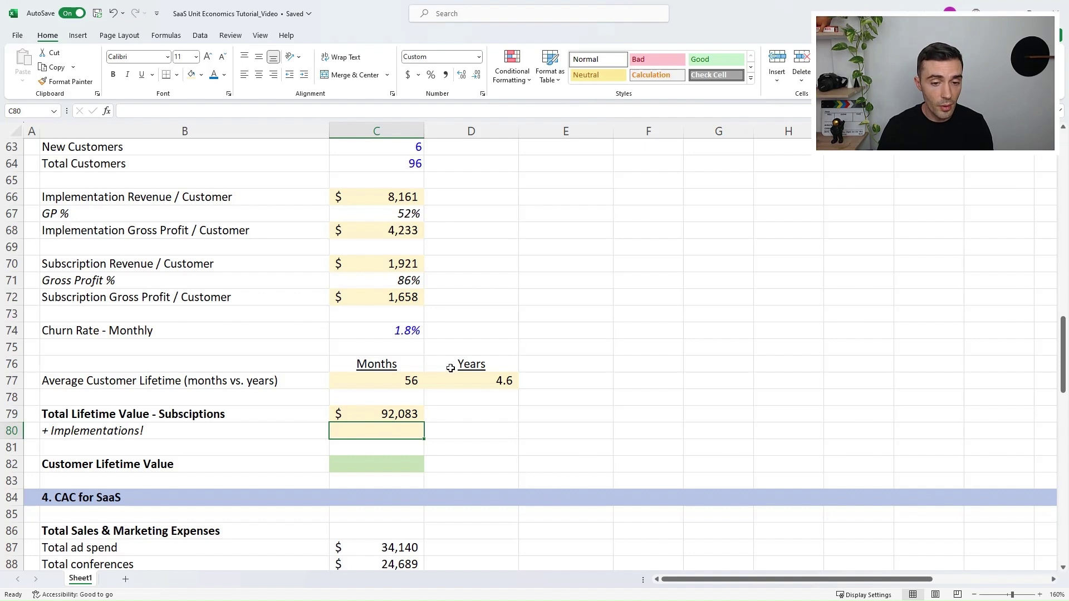
# - Link C80 to implementation gross profit per customer with =C68, showing $4,233
pyautogui.write('=')
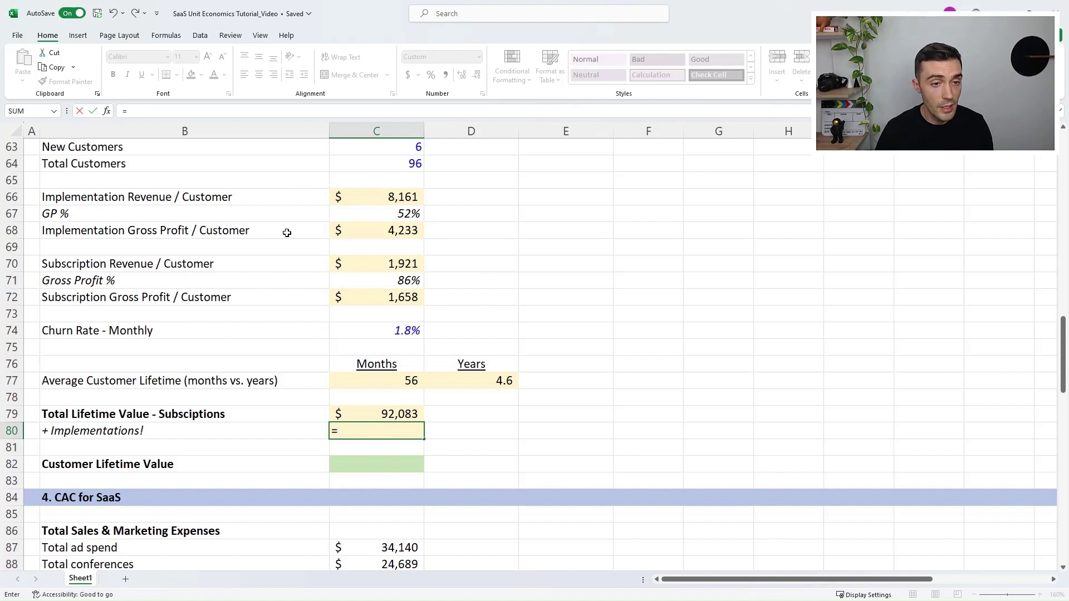
pyautogui.click(370, 232)
pyautogui.press('Return')
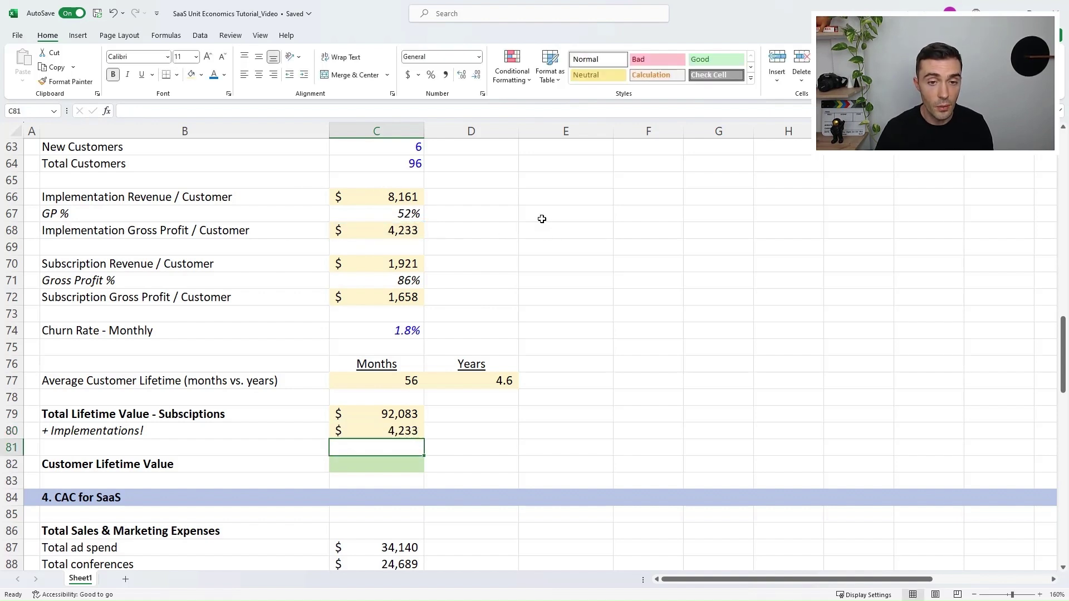
pyautogui.press('Up')
pyautogui.press('Down')
pyautogui.press('Down')
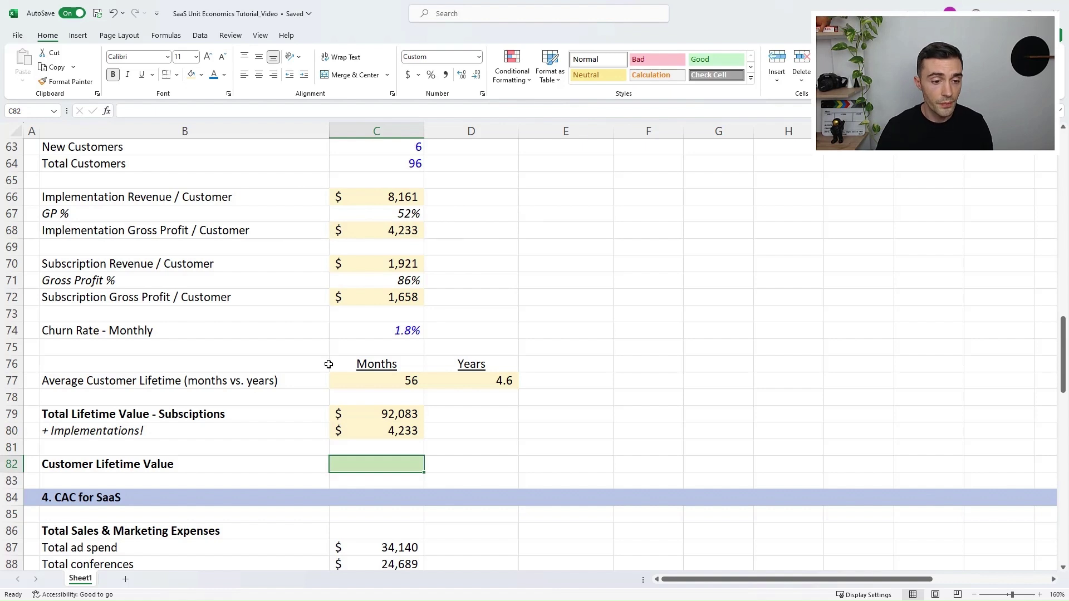
# - Enter =C79+C80 in C82 for a Customer Lifetime Value of $96,316
pyautogui.write('=')
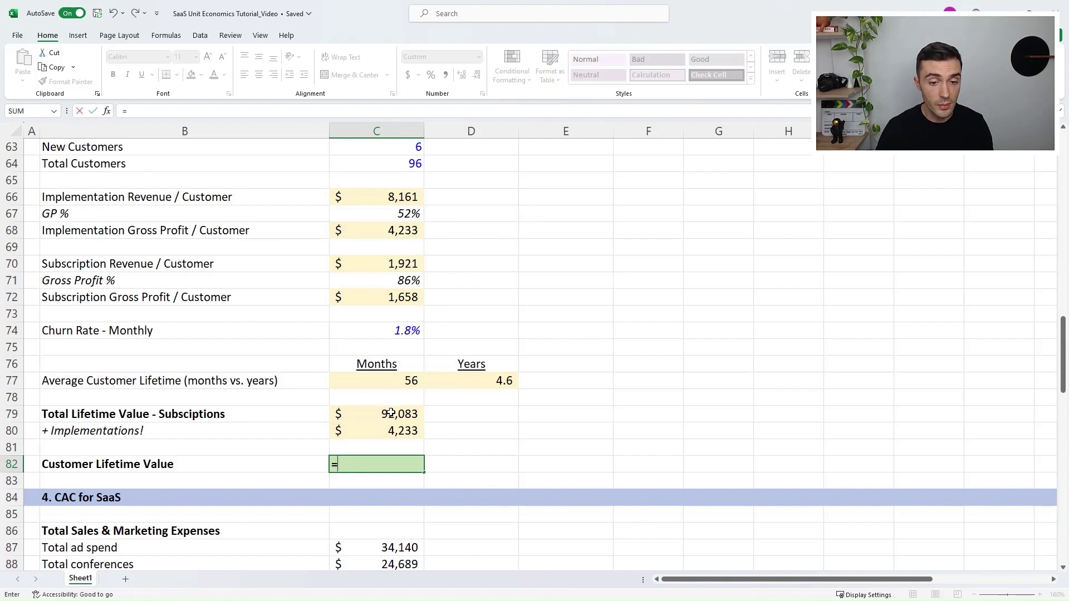
pyautogui.click(391, 412)
pyautogui.write('+')
pyautogui.click(396, 429)
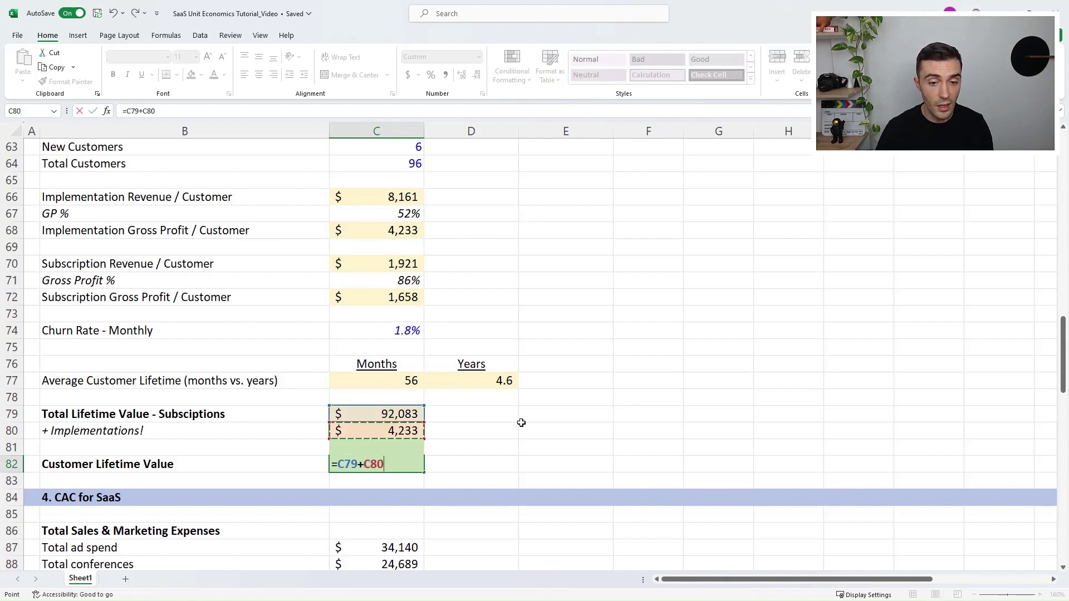
pyautogui.press('Return')
pyautogui.press('Up')
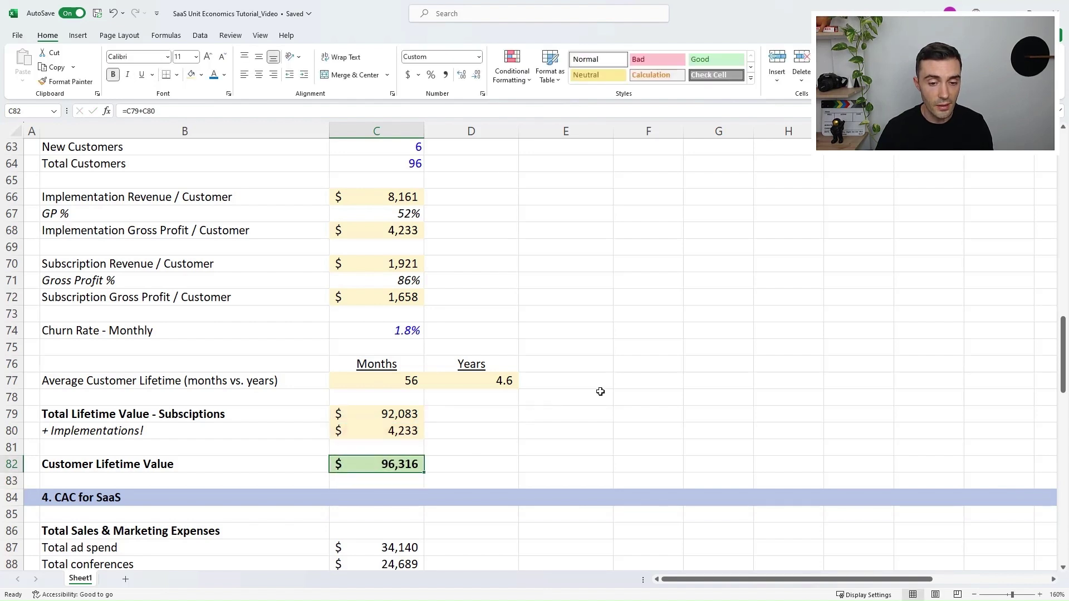
pyautogui.scroll(-1, 601, 390)
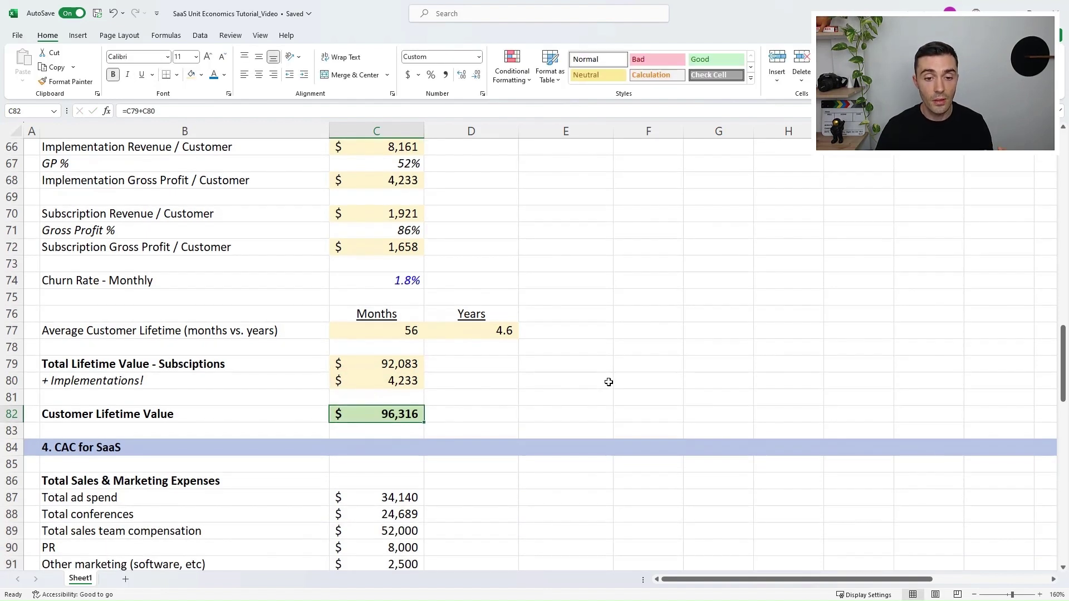